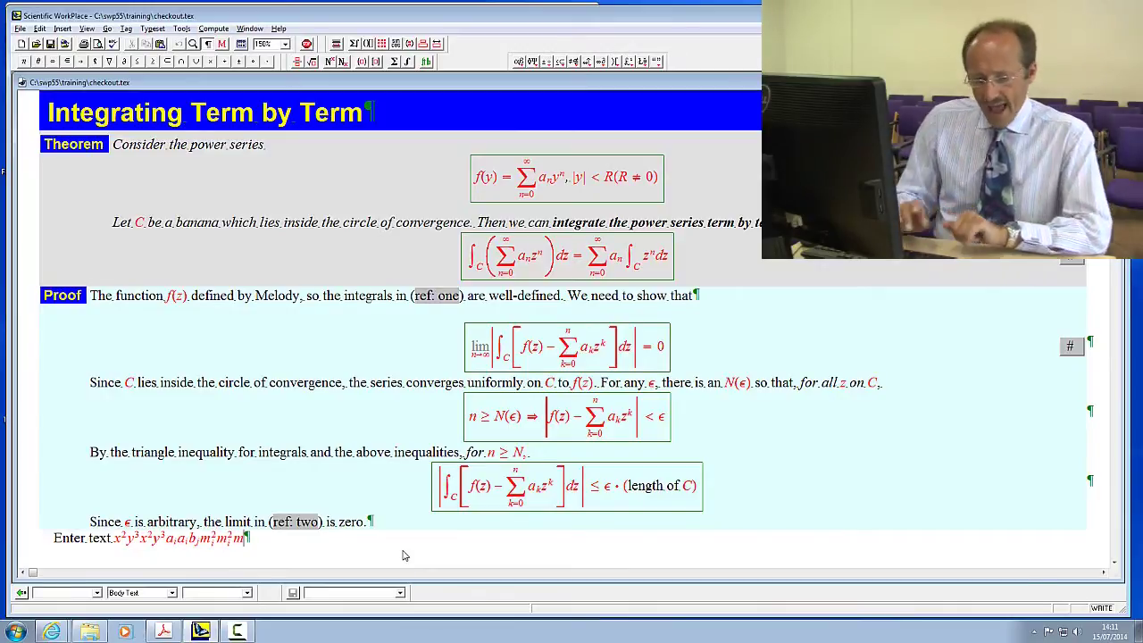
- End the expression with m subscript i squared and delete the stray trailing v
type("m")
key("ctrl+l")
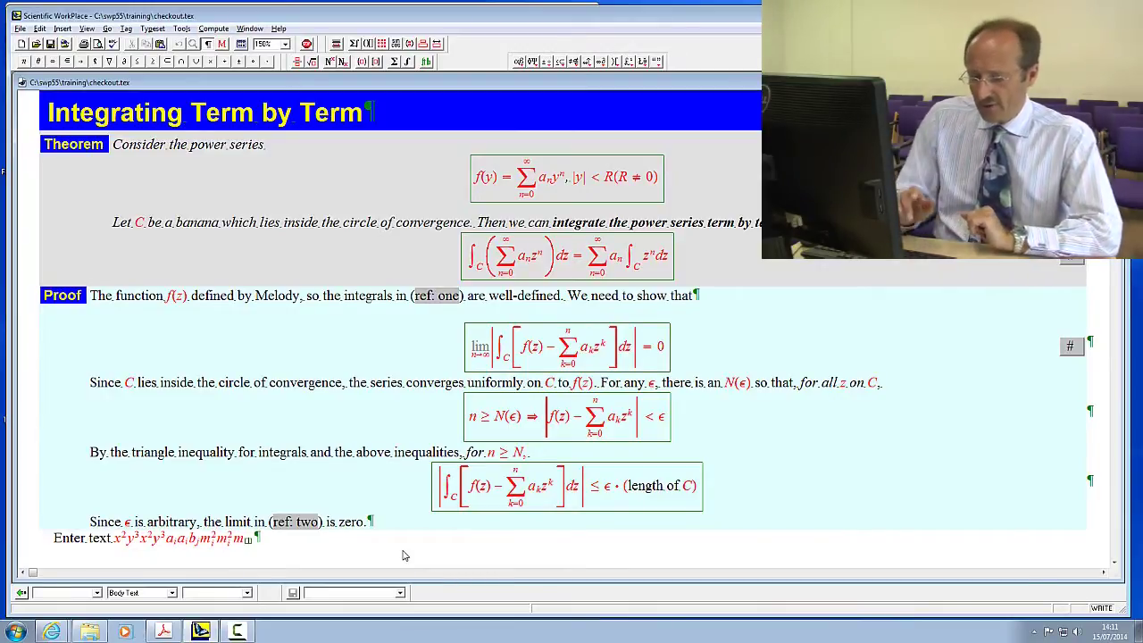
type("i")
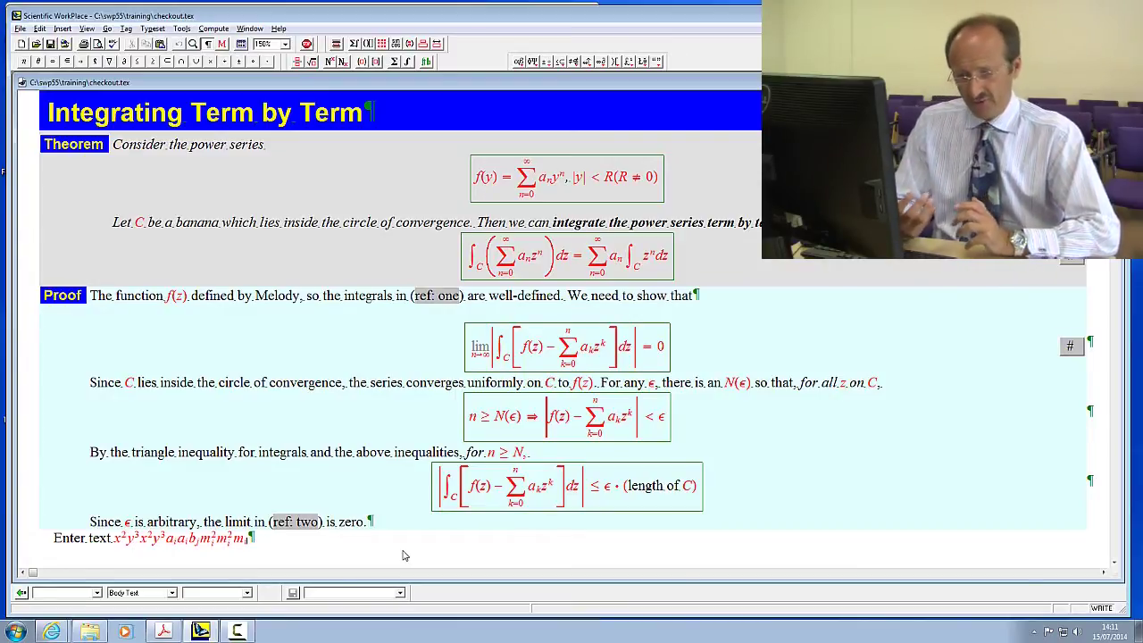
key("ctrl+h")
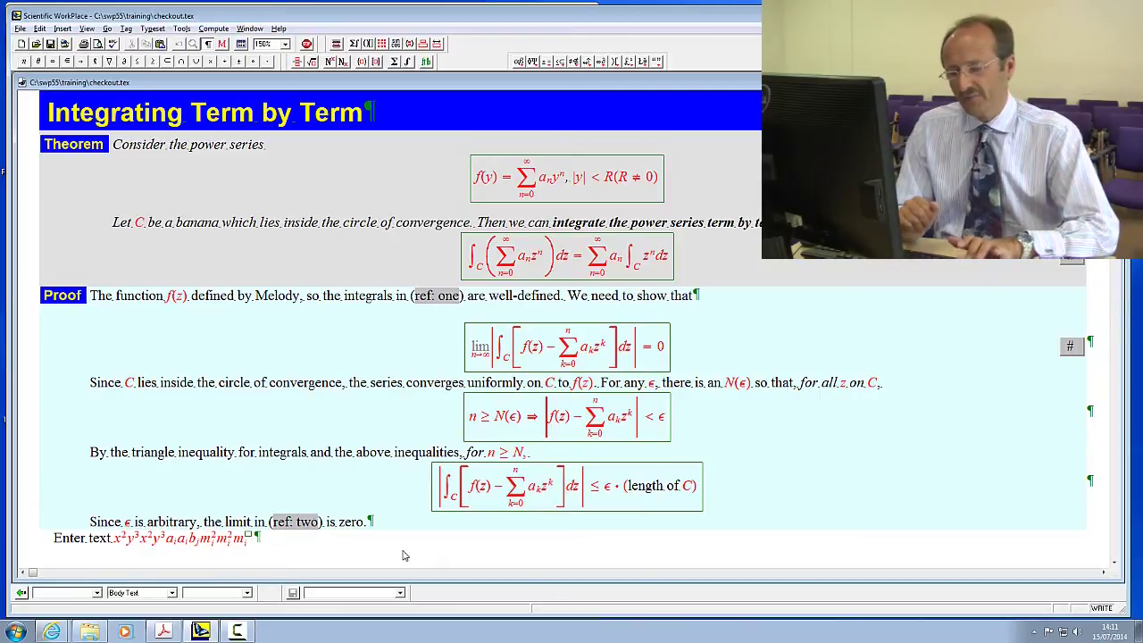
type("2")
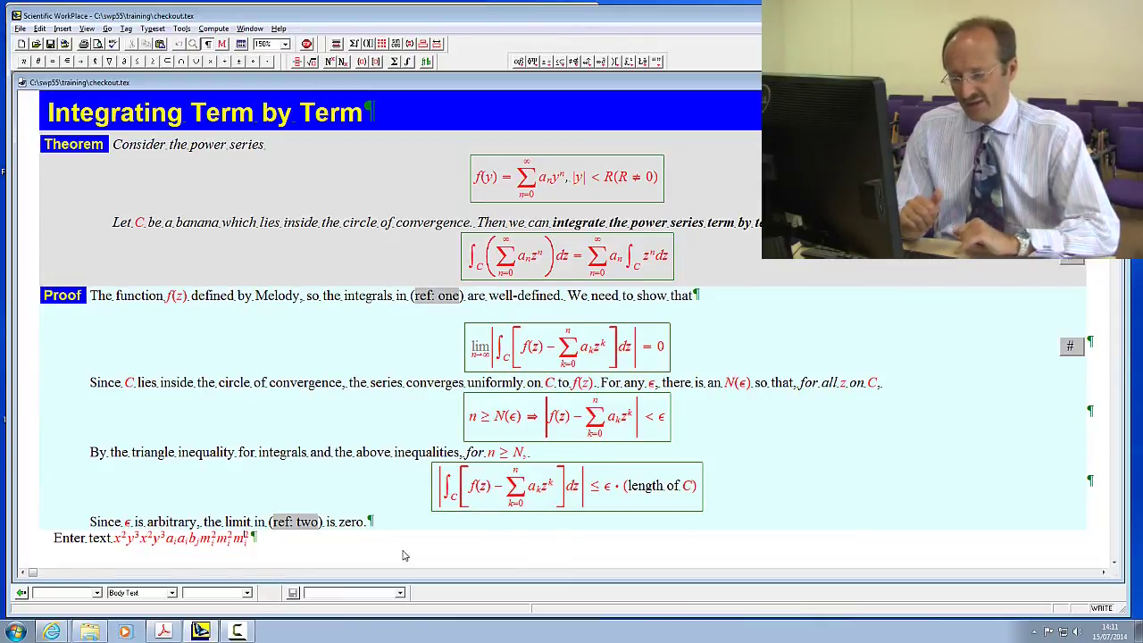
key("BackSpace")
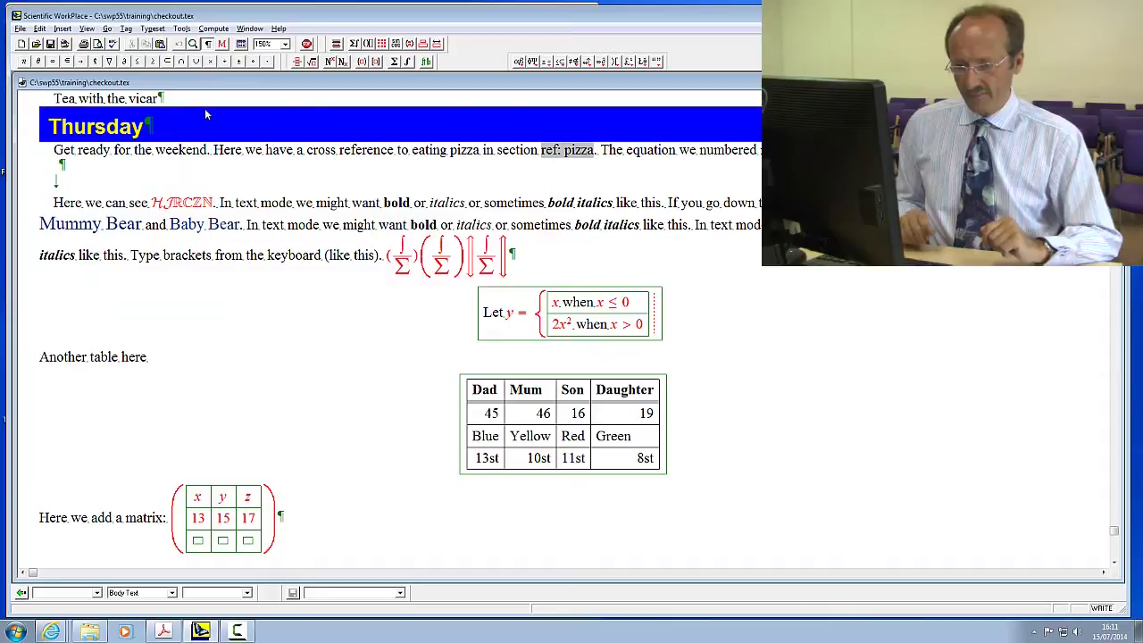
- Fill the matrix's bottom row with xy, yz and xyz
type("xy")
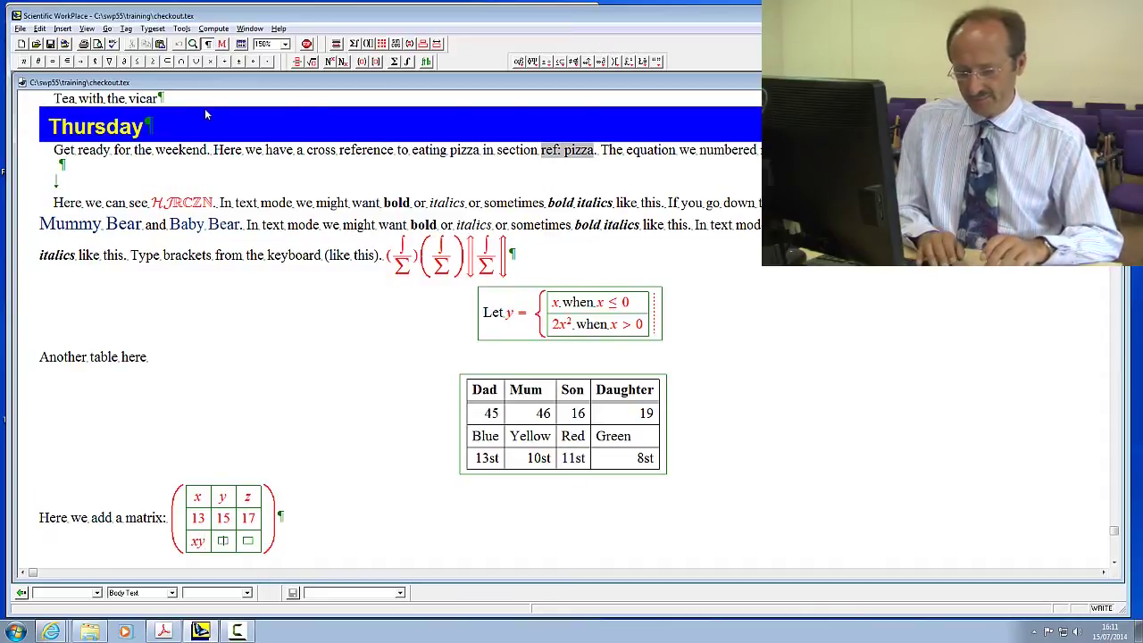
key("Tab")
type("yz")
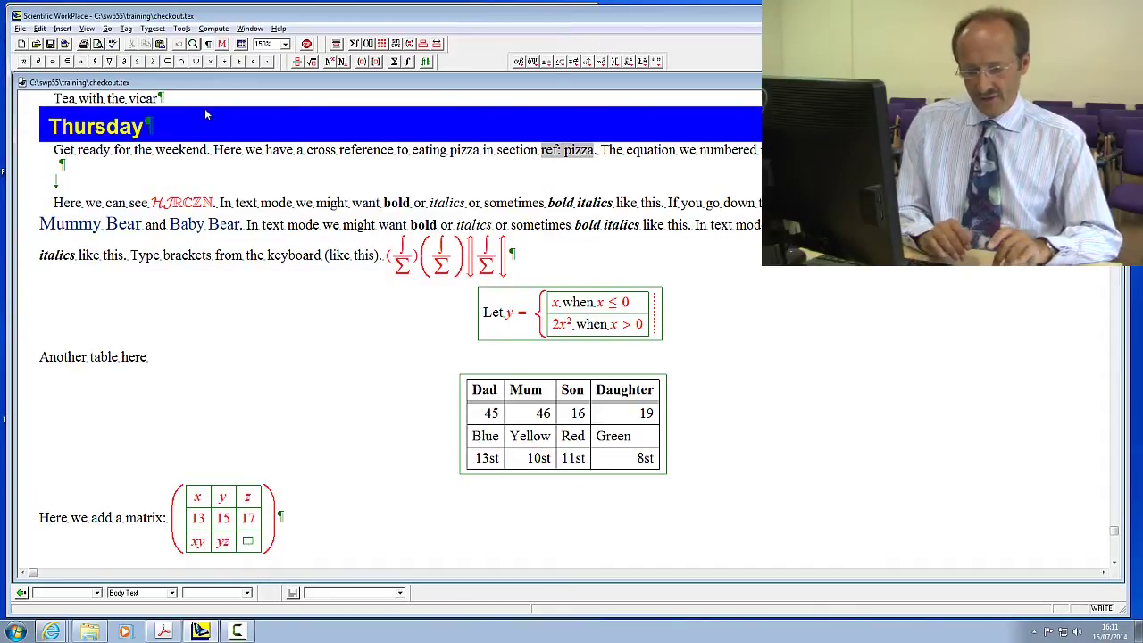
key("Tab")
type("xyz")
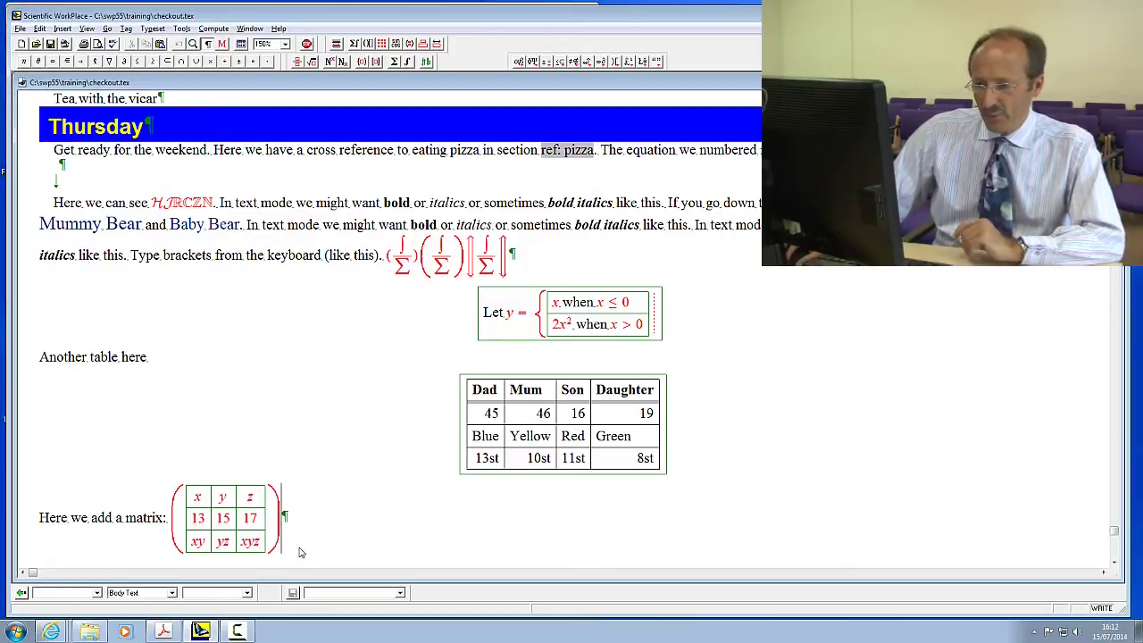
- Centre the matrix as a display and preview the compiled PDF, scrolling down through it
left_click_drag(301, 553, 228, 516)
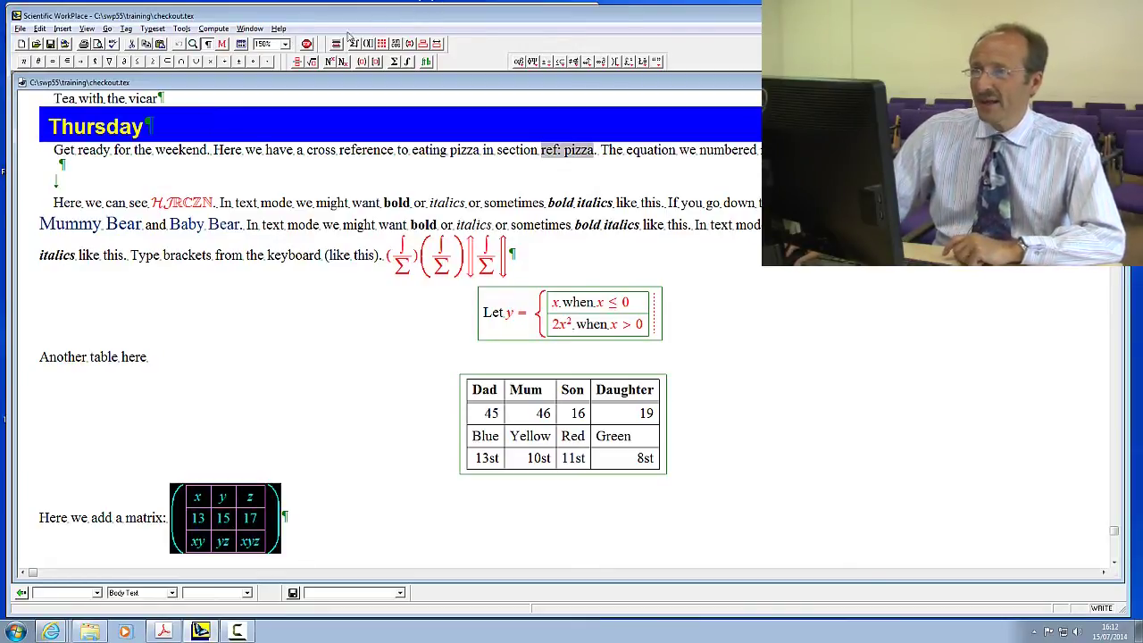
left_click(337, 45)
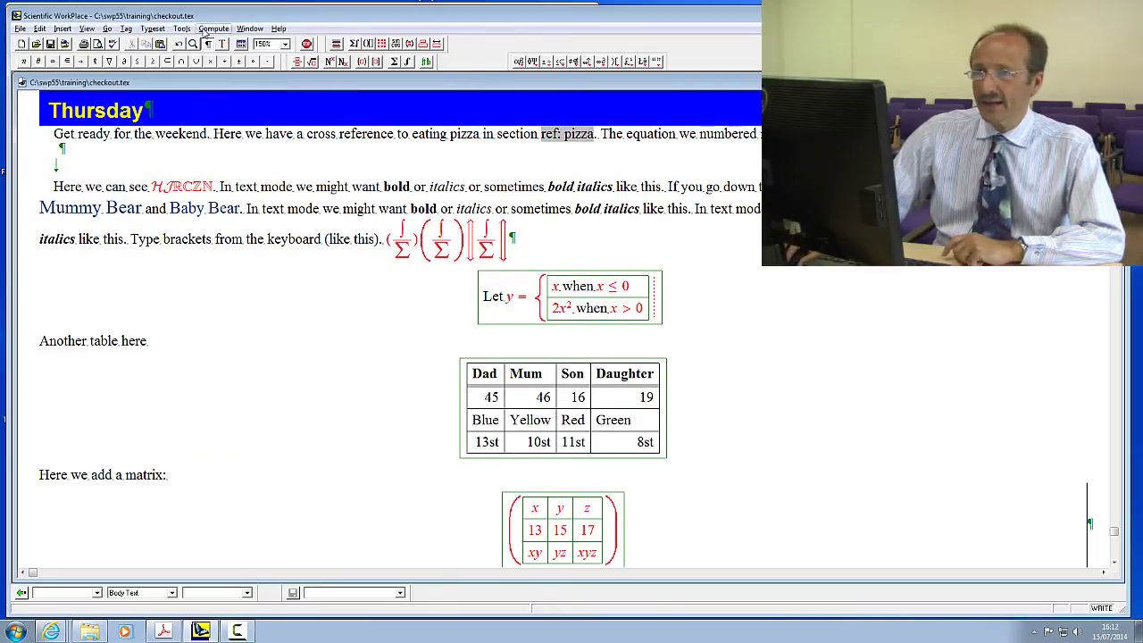
left_click(153, 29)
left_click(218, 153)
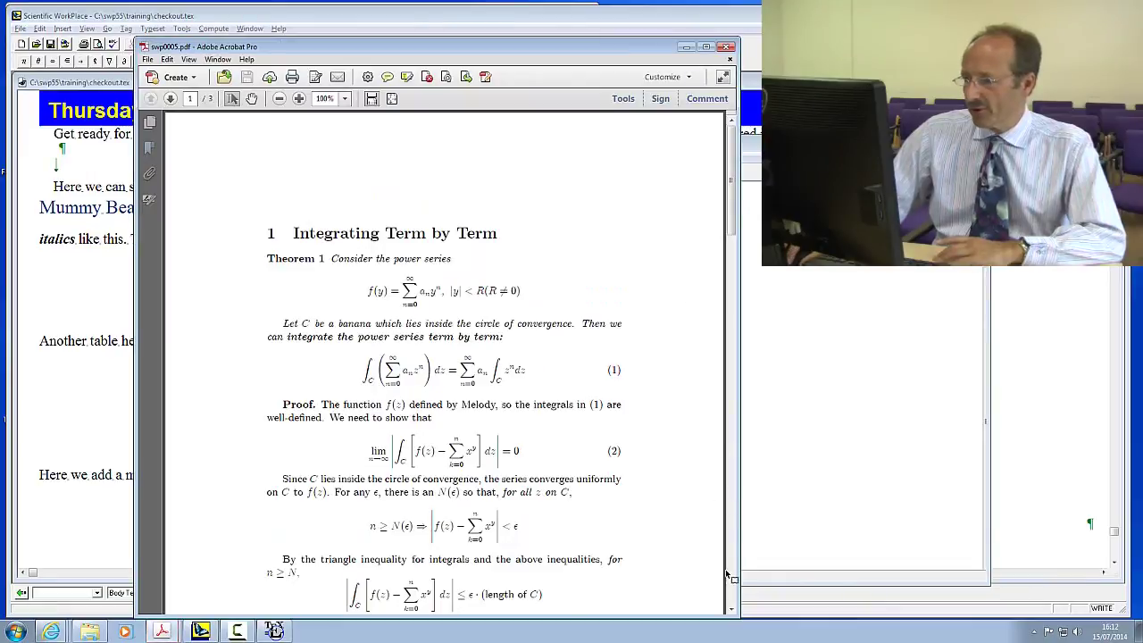
left_click(733, 580)
scroll(659, 500, "down", 3)
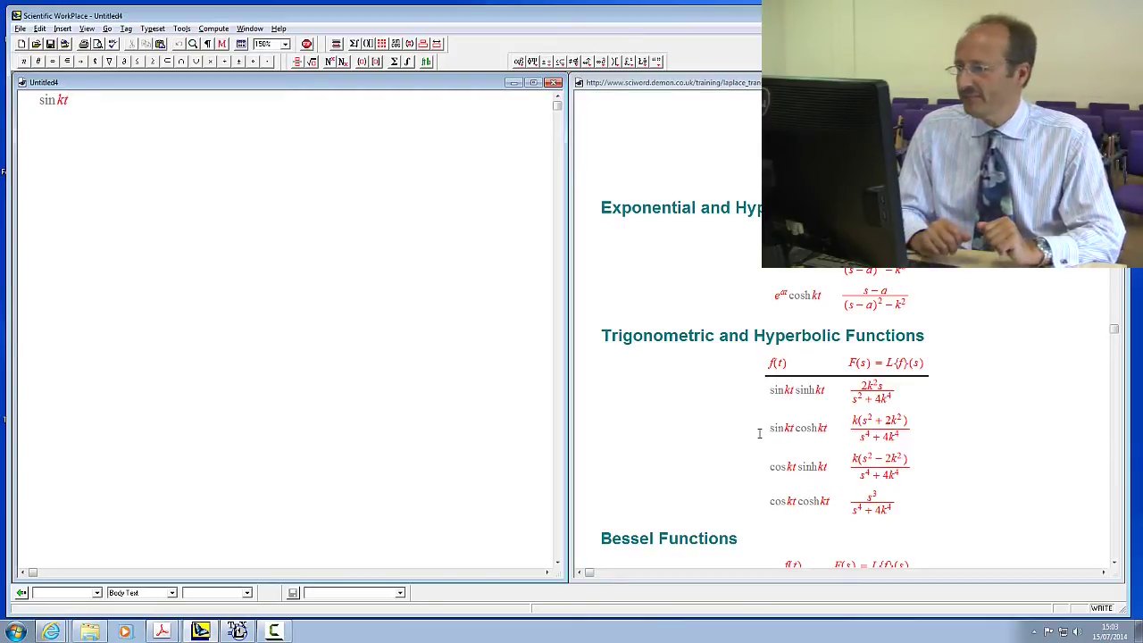
- Complete cosh kt and enter the fraction k(s²+2k²)/(s⁴+4k⁴) after the equals sign
type("osh kt =")
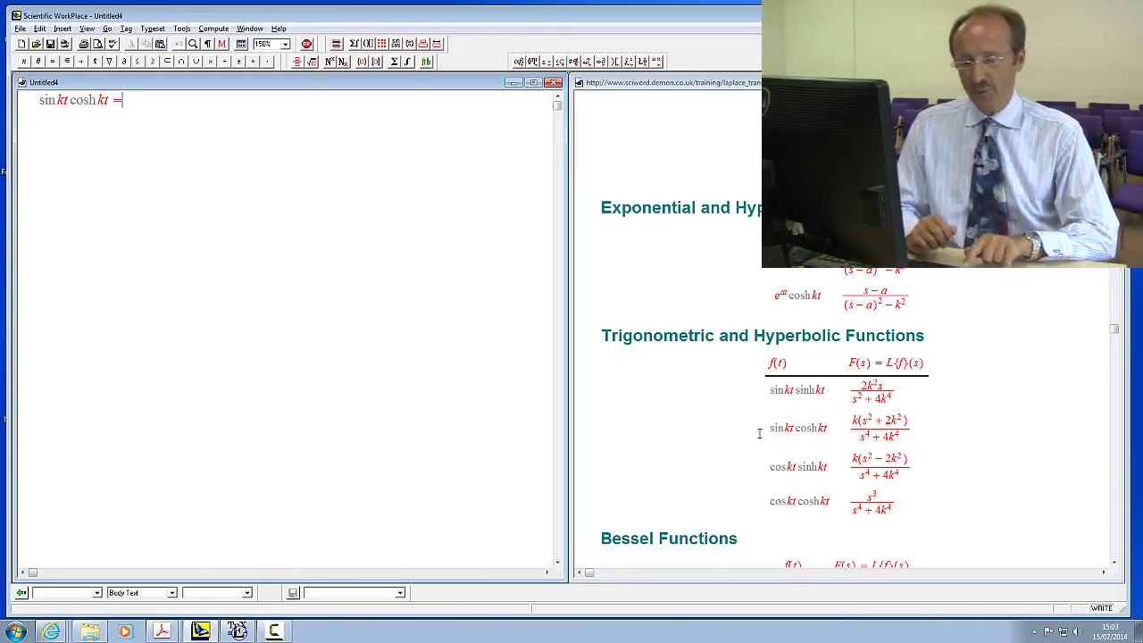
key("ctrl+f")
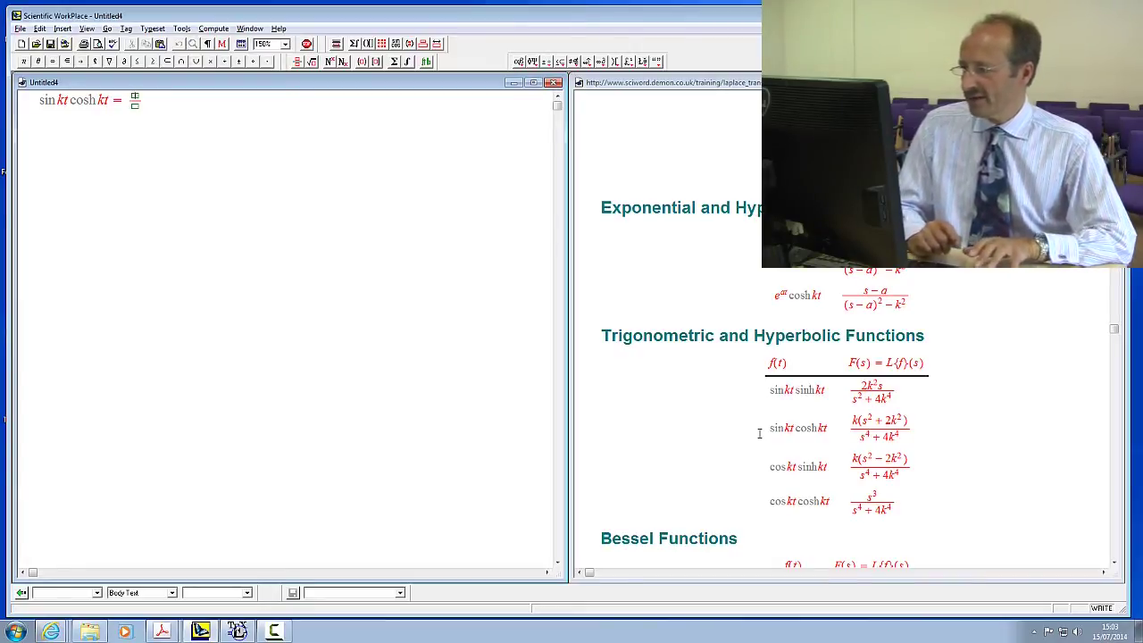
type("k(s")
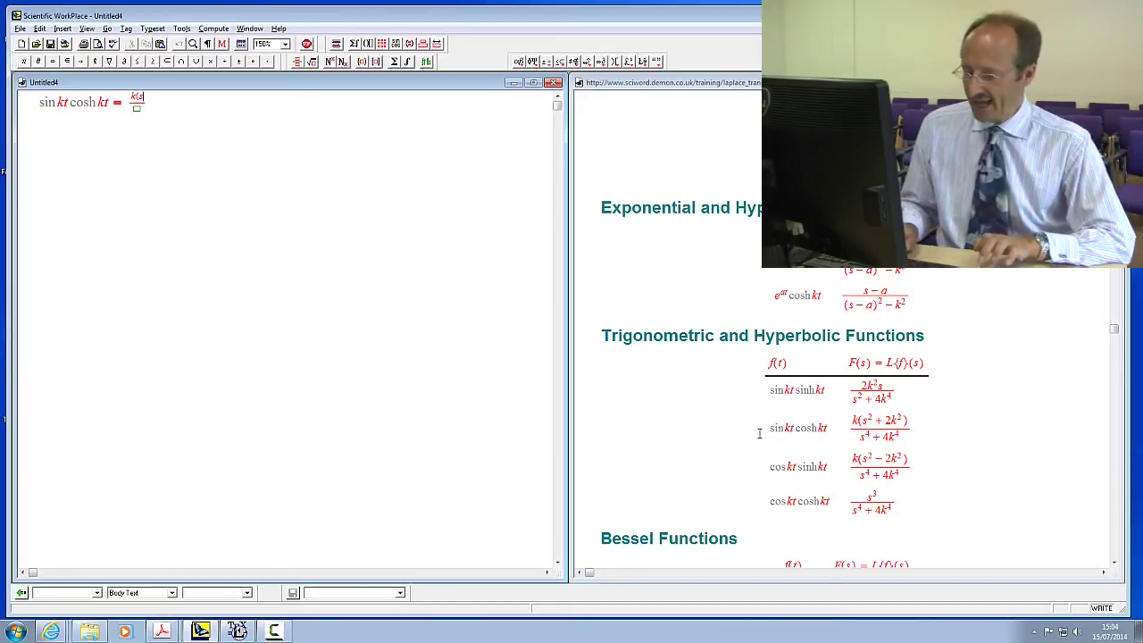
key("ctrl+h")
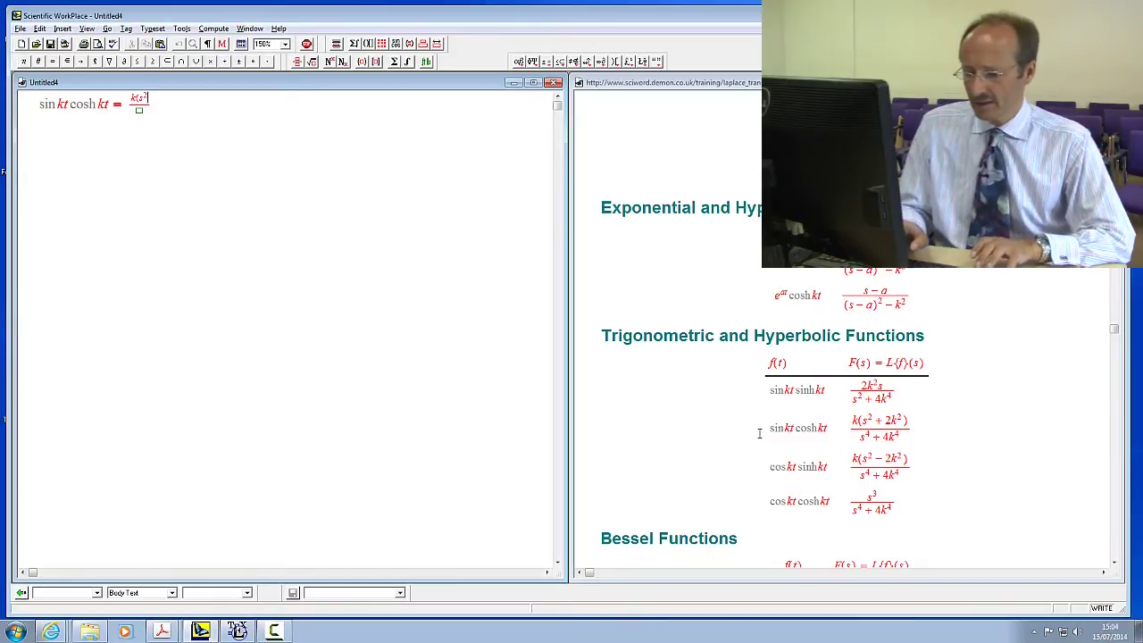
key("ctrl+h")
type("+2k²")
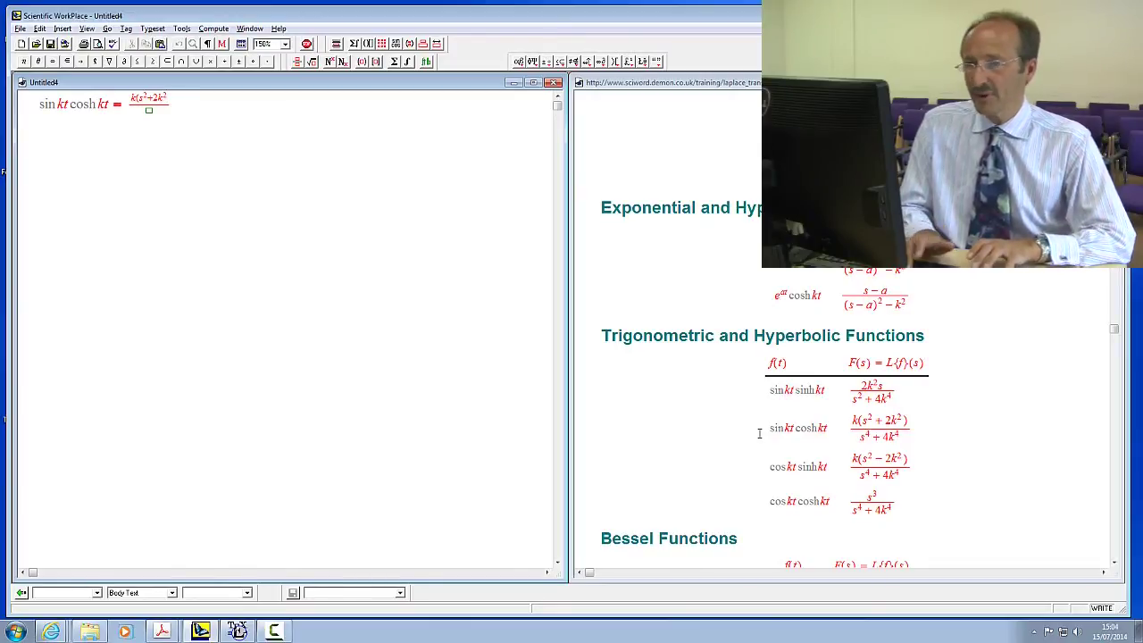
type(")")
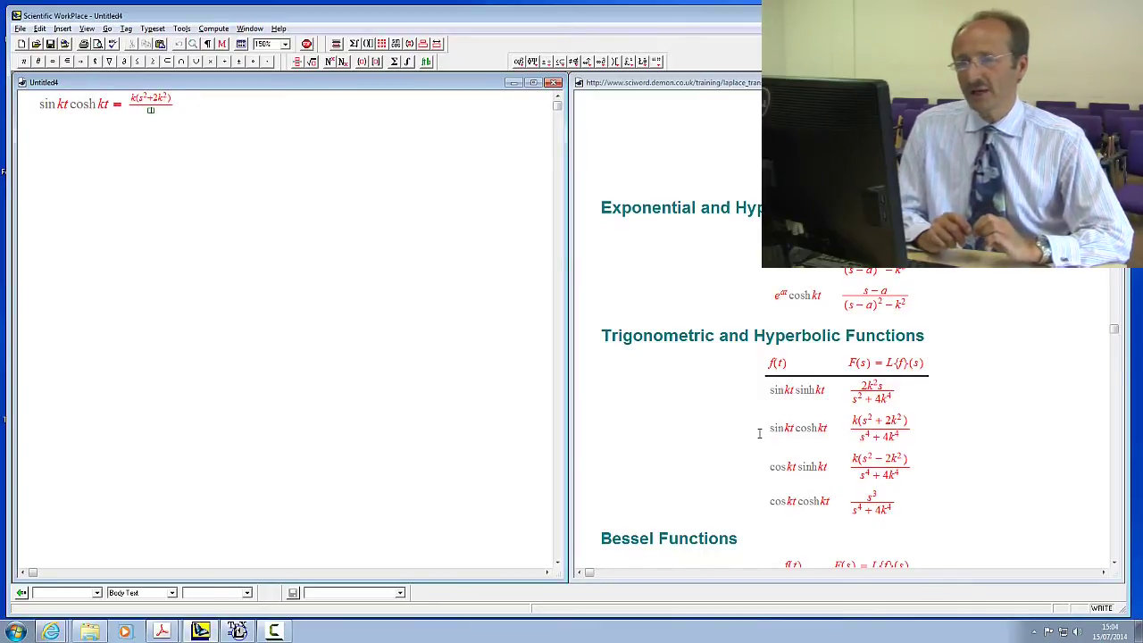
type("s")
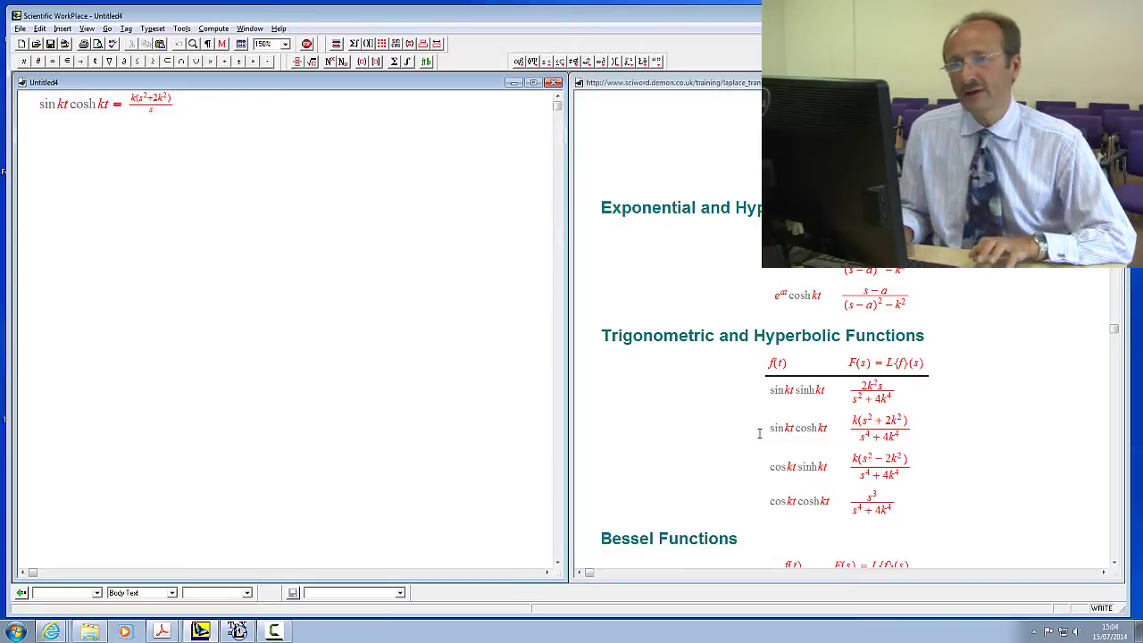
key("BackSpace")
type("(s^4+")
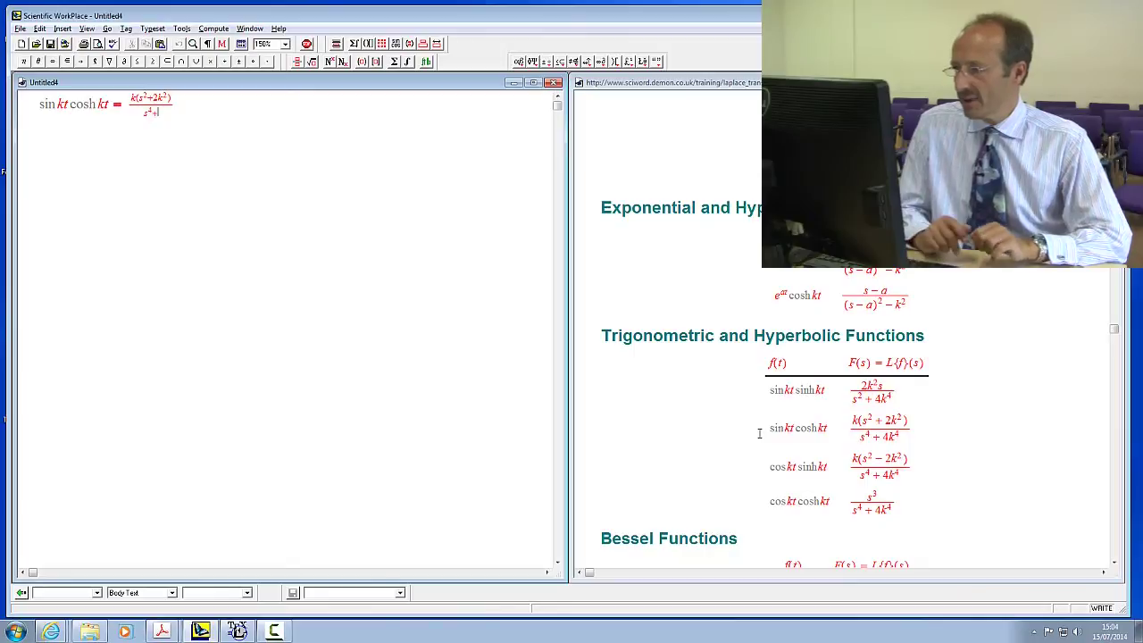
type("4k")
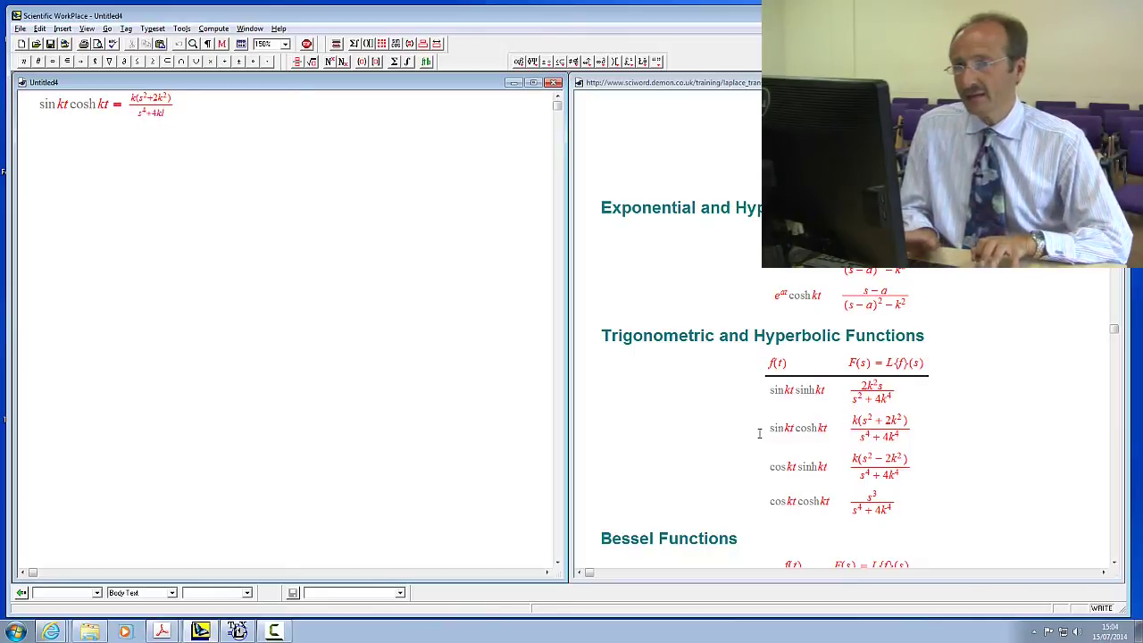
key("ctrl+h")
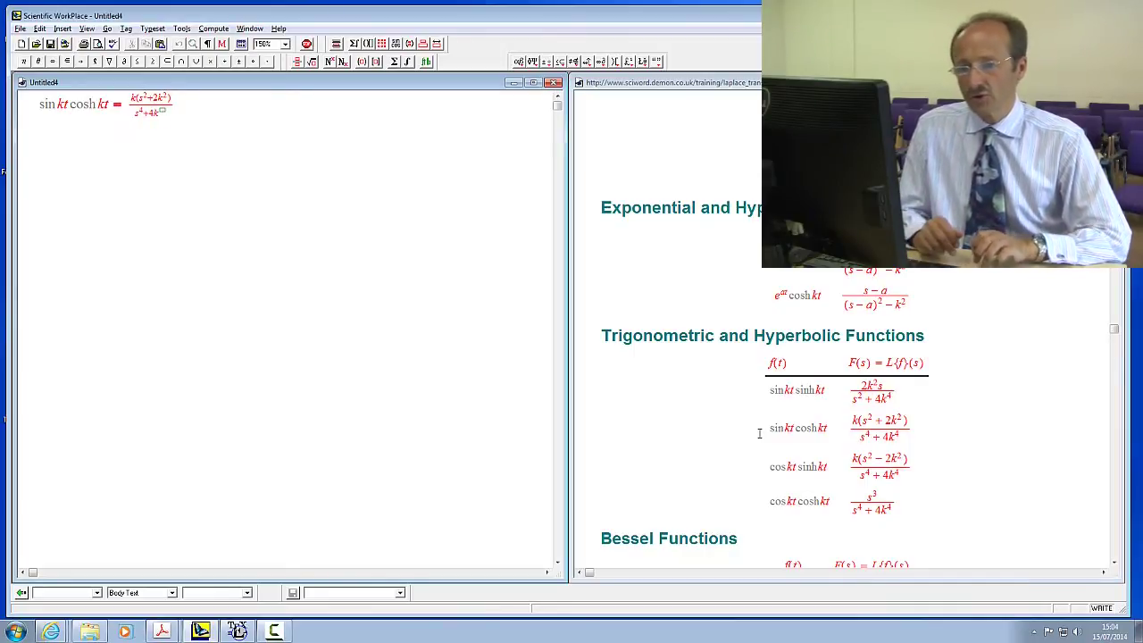
type("^4")
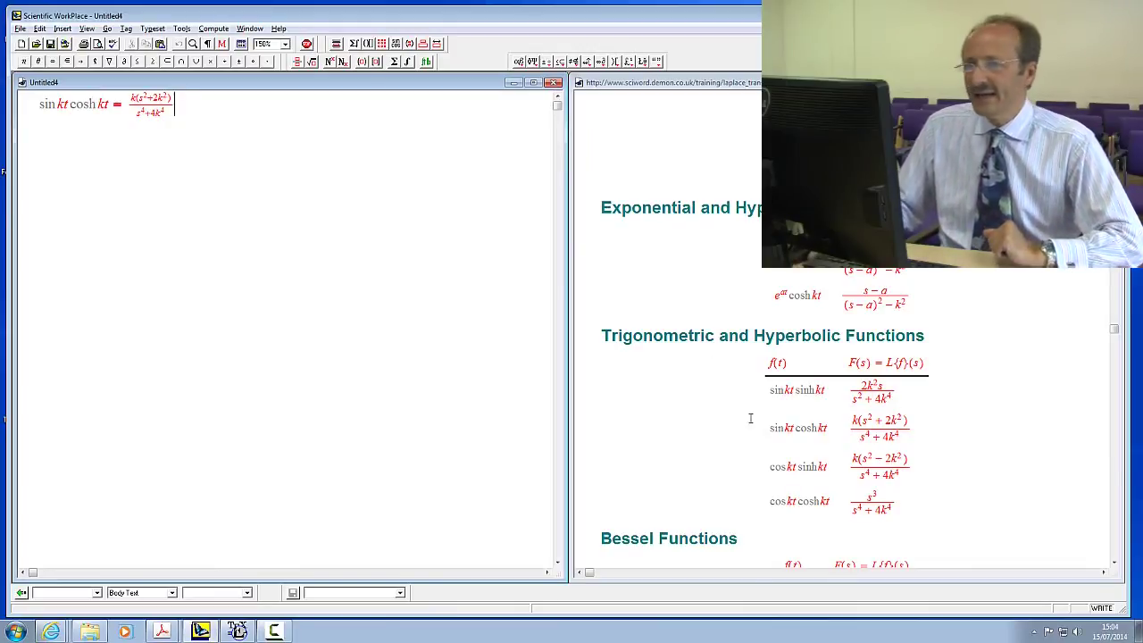
- Turn the whole equation into a centred display
left_click_drag(184, 113, 38, 117)
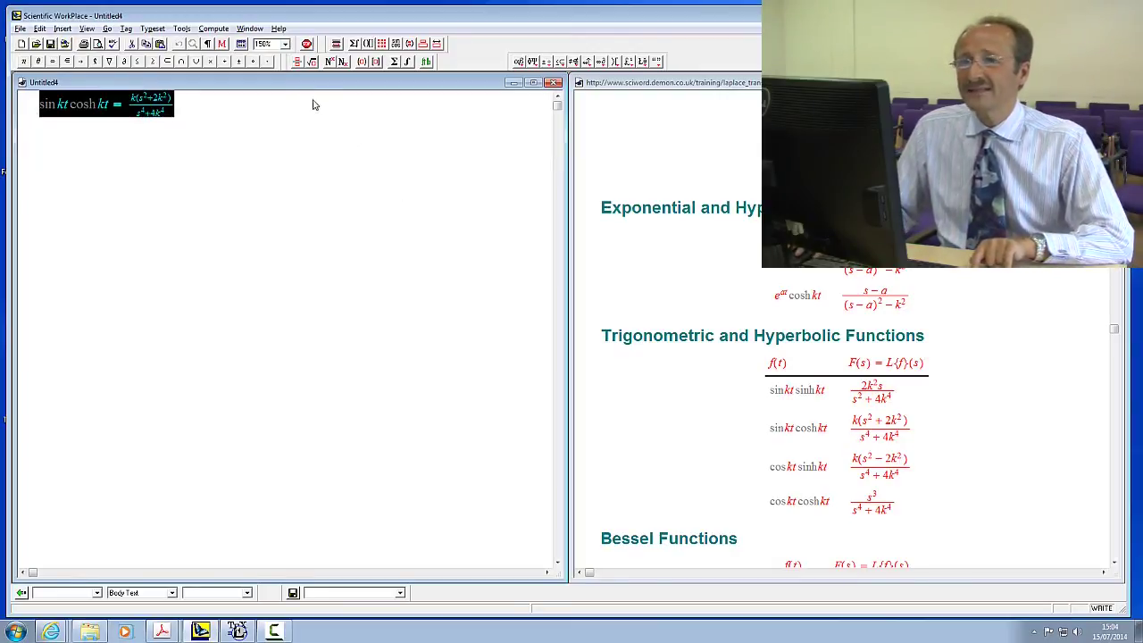
left_click(63, 29)
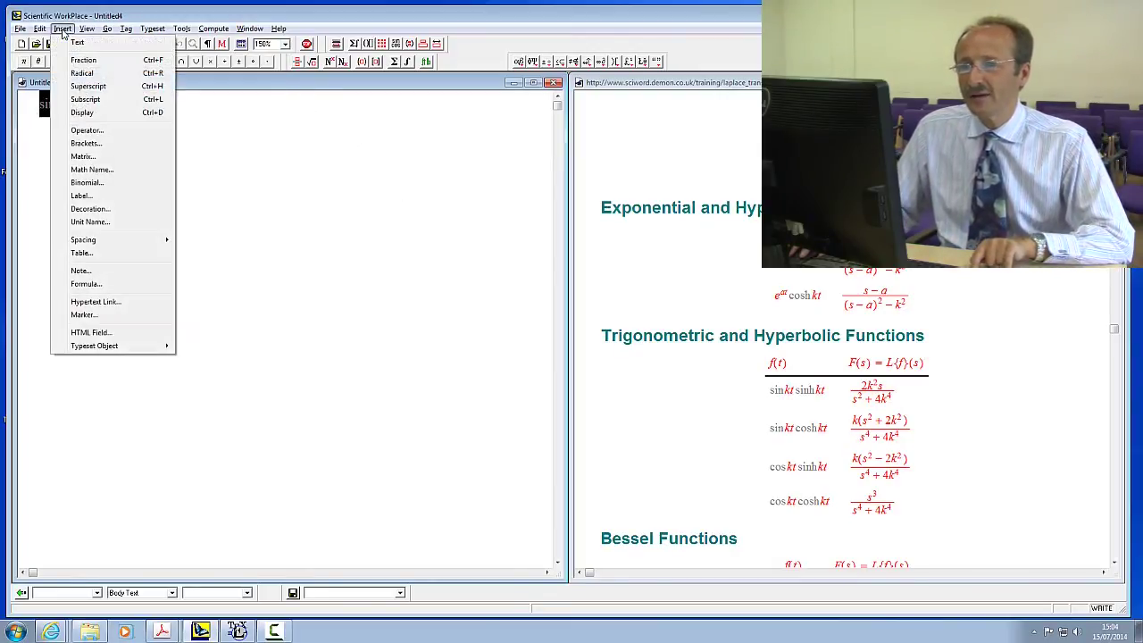
left_click(82, 112)
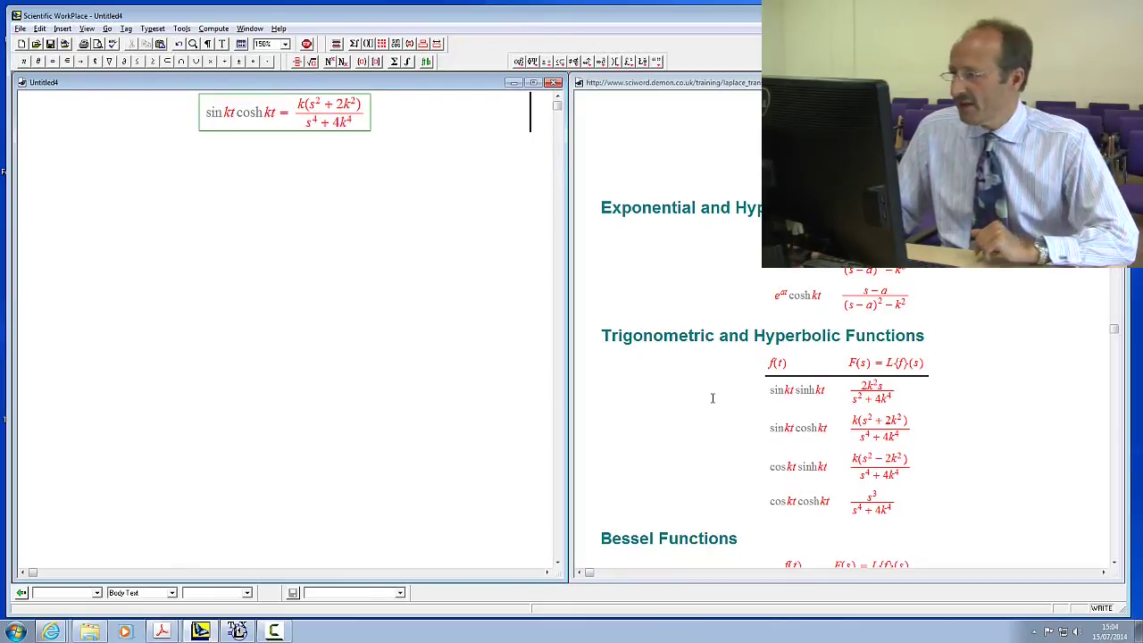
- Scroll the Laplace transforms window and close Untitled4 without saving
left_click(1114, 243)
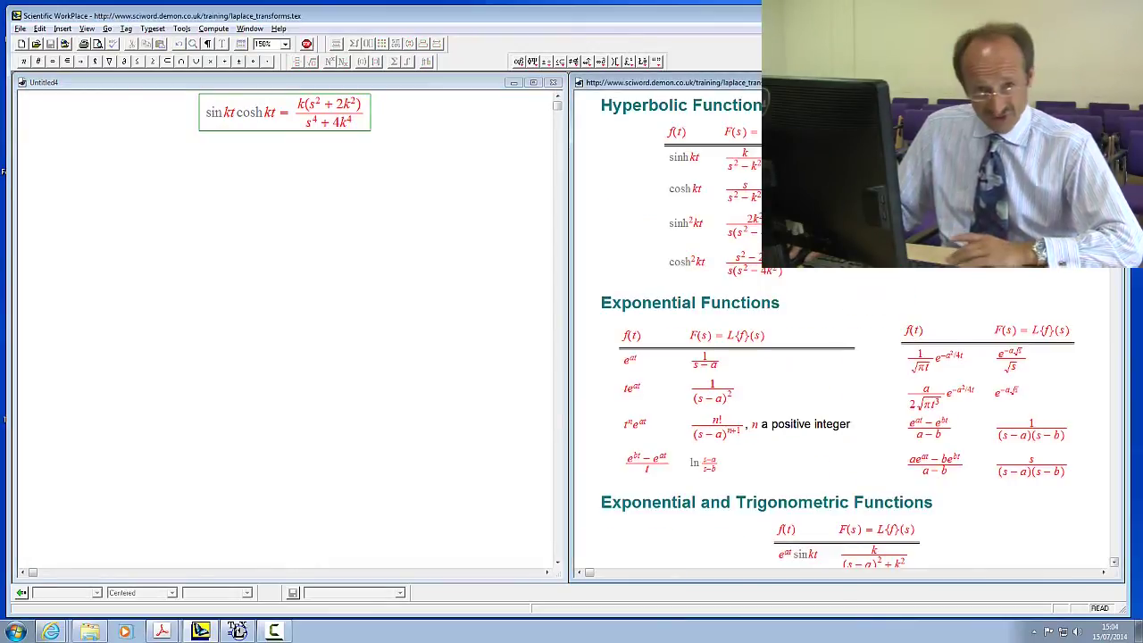
left_click(1115, 243)
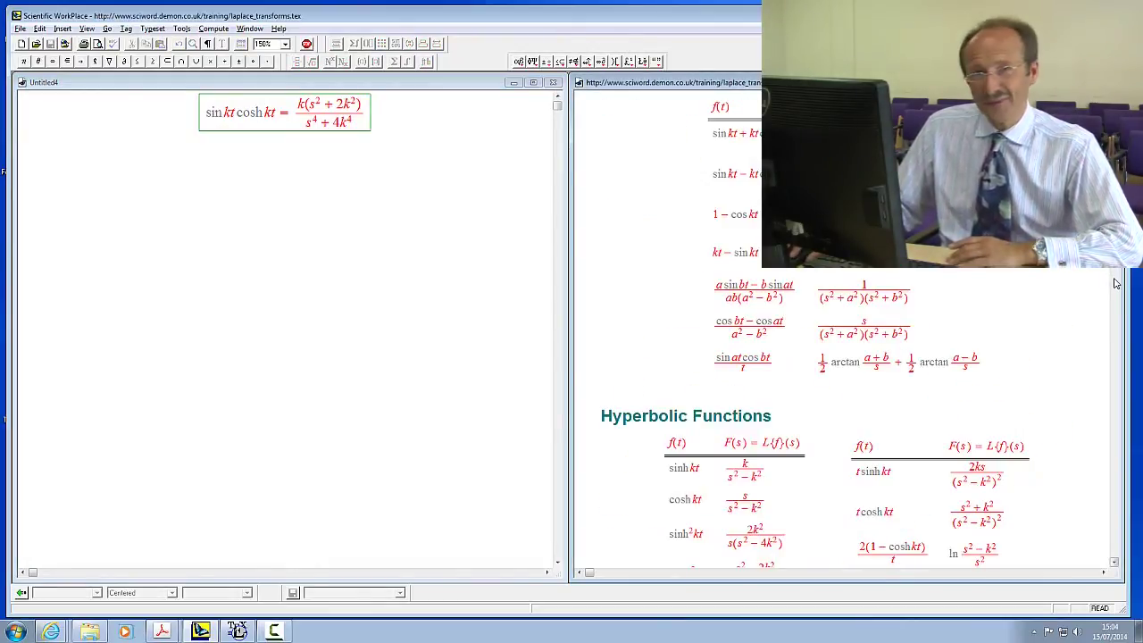
left_click(1117, 415)
left_click(1117, 438)
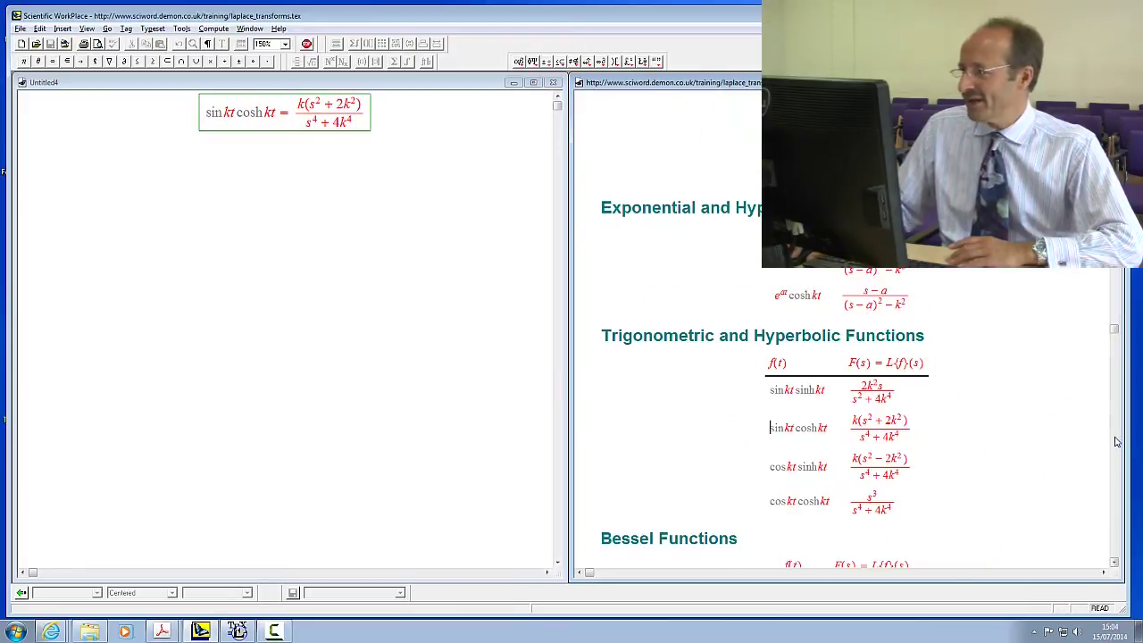
left_click(1116, 441)
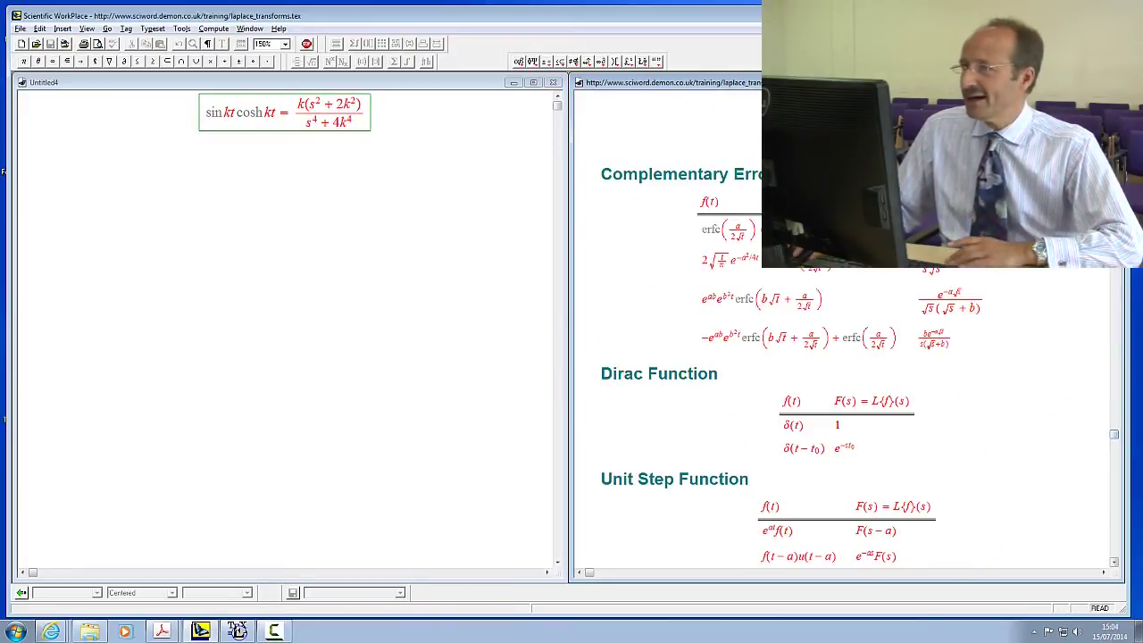
left_click(551, 84)
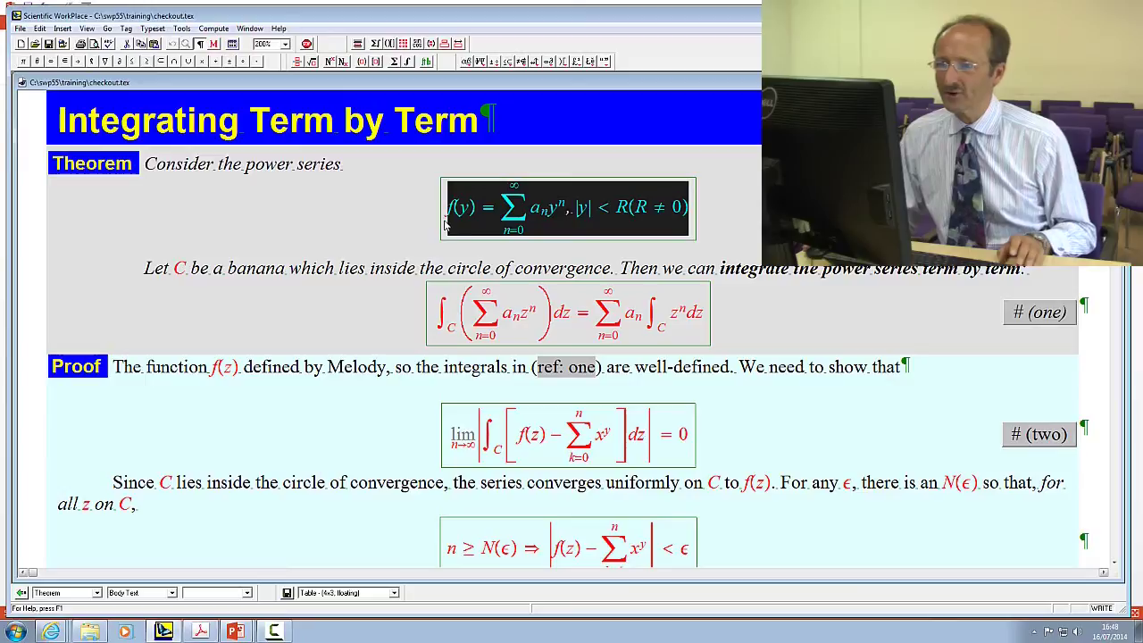
- Select the f(y) = Σ aₙyⁿ, |y| < R formula and copy it in internal format
left_click(449, 228)
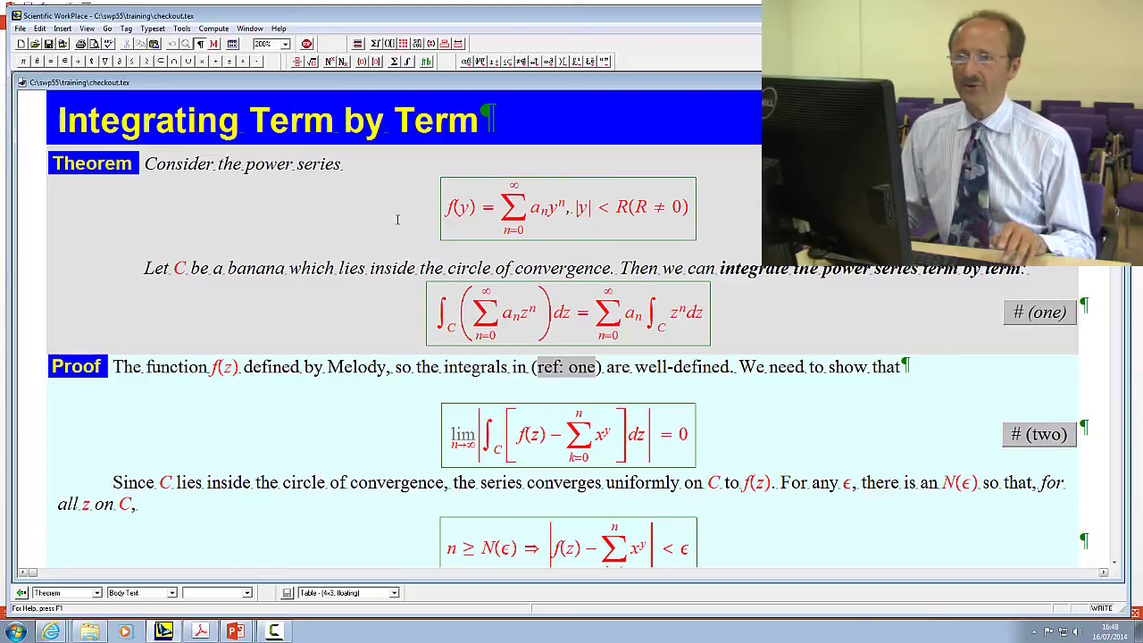
left_click(214, 45)
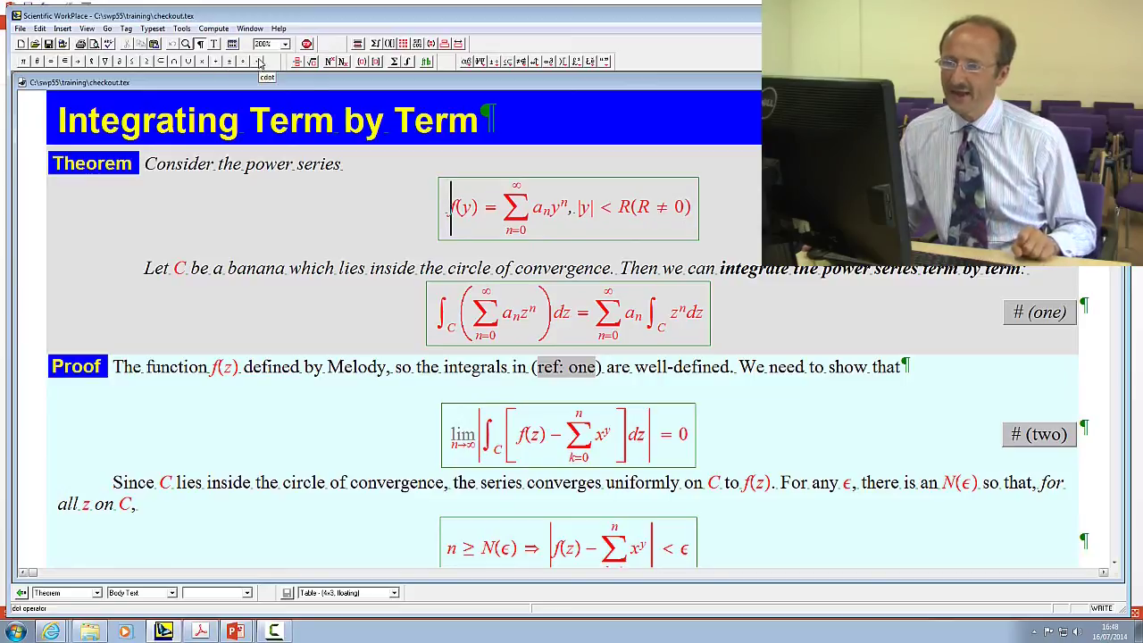
left_click_drag(441, 201, 695, 225)
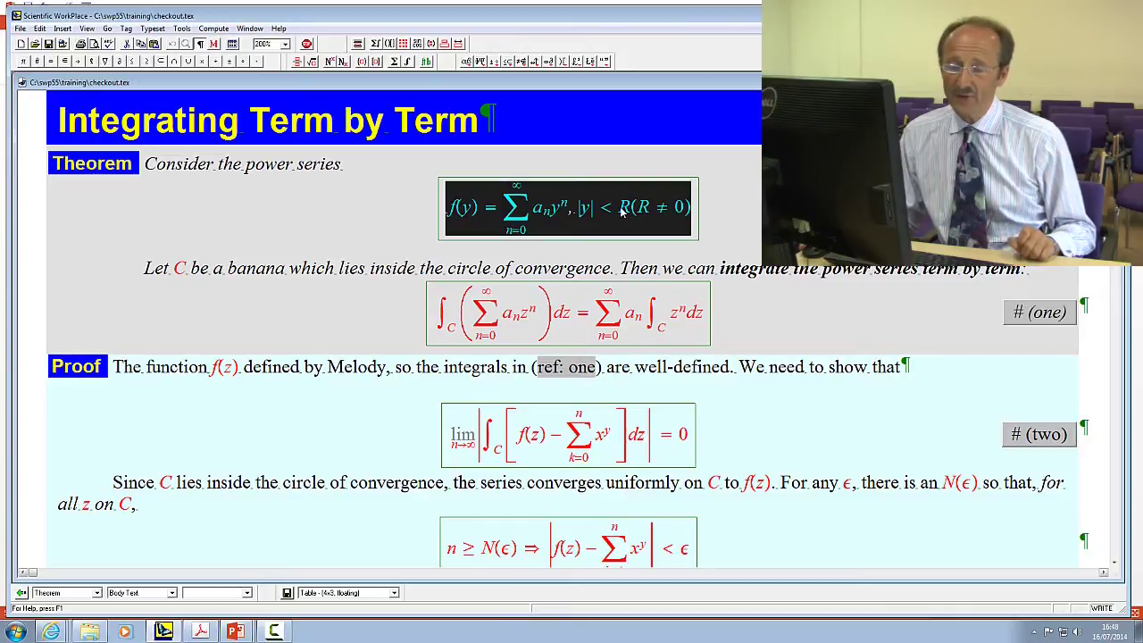
left_click(39, 28)
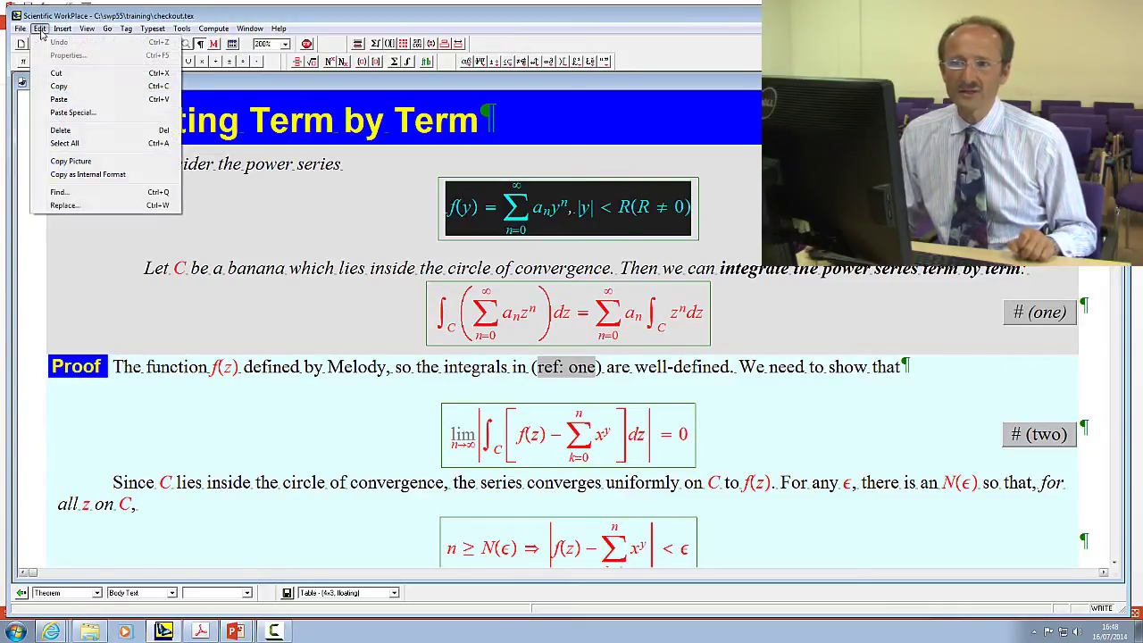
left_click(69, 174)
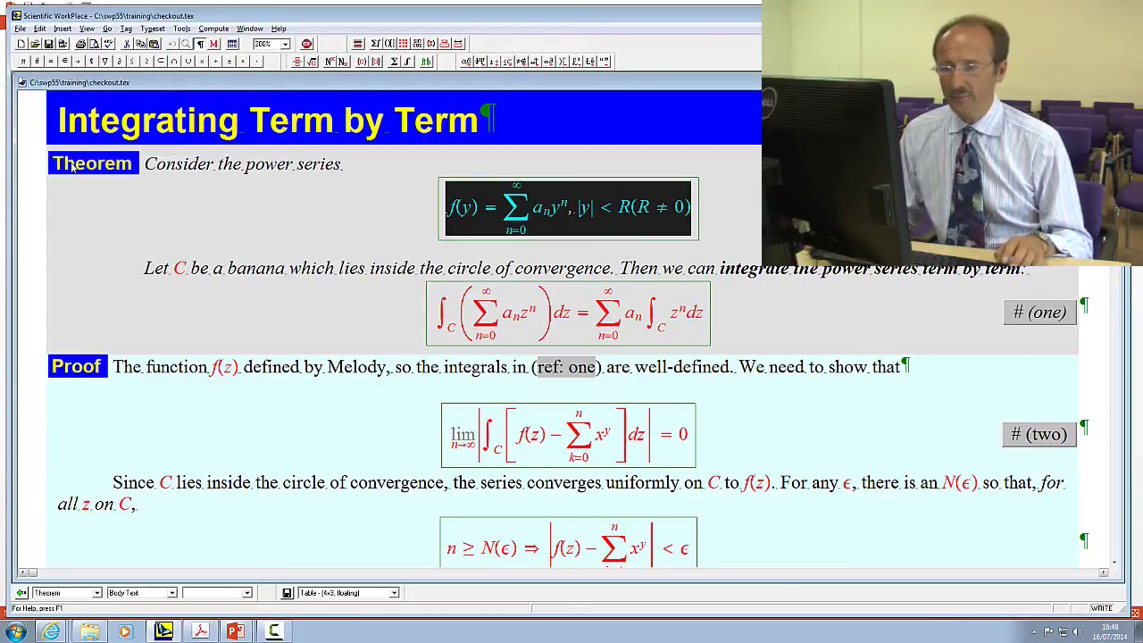
- Switch to PowerPoint and paste the formula onto the blank slide
key("alt+Tab")
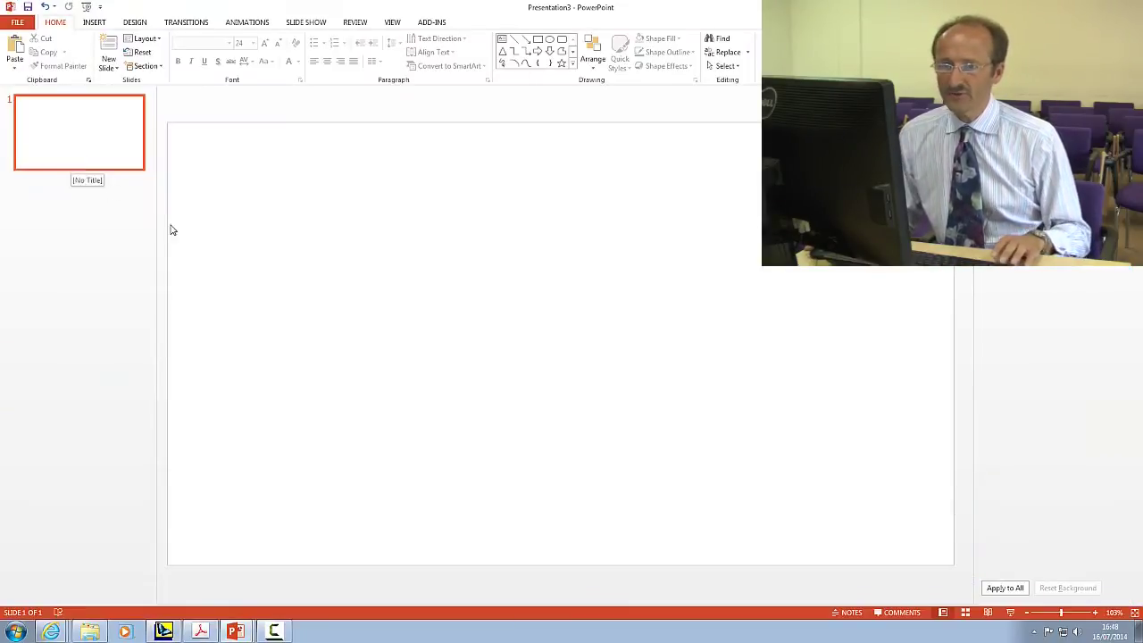
key("ctrl+v")
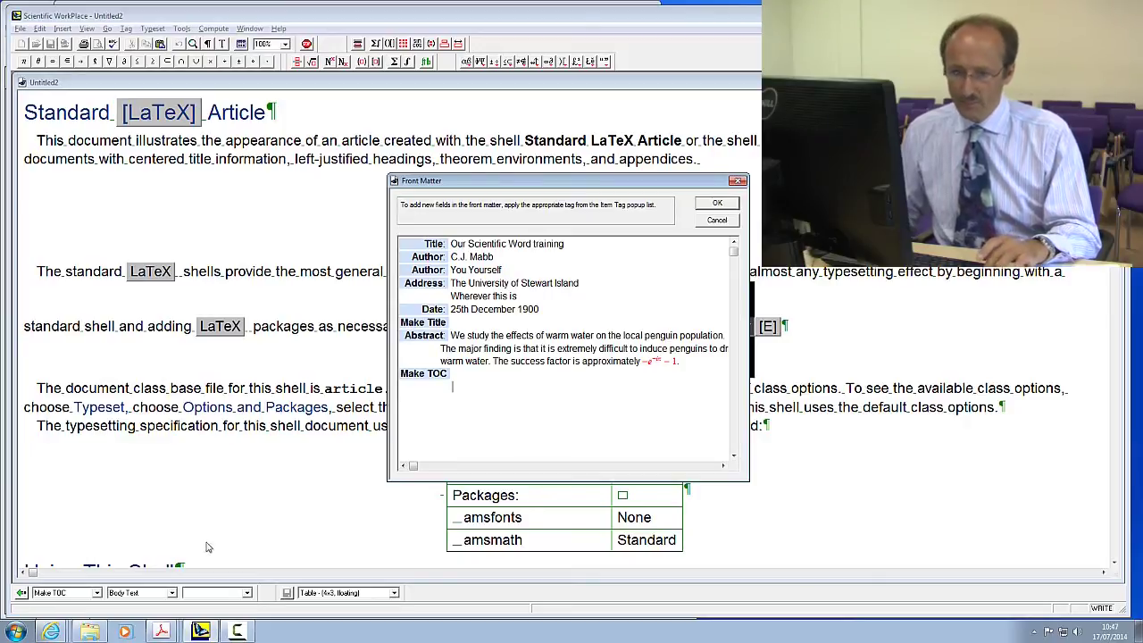
- Add Make LOF and Make LOT entries to the front matter and accept it
left_click(67, 595)
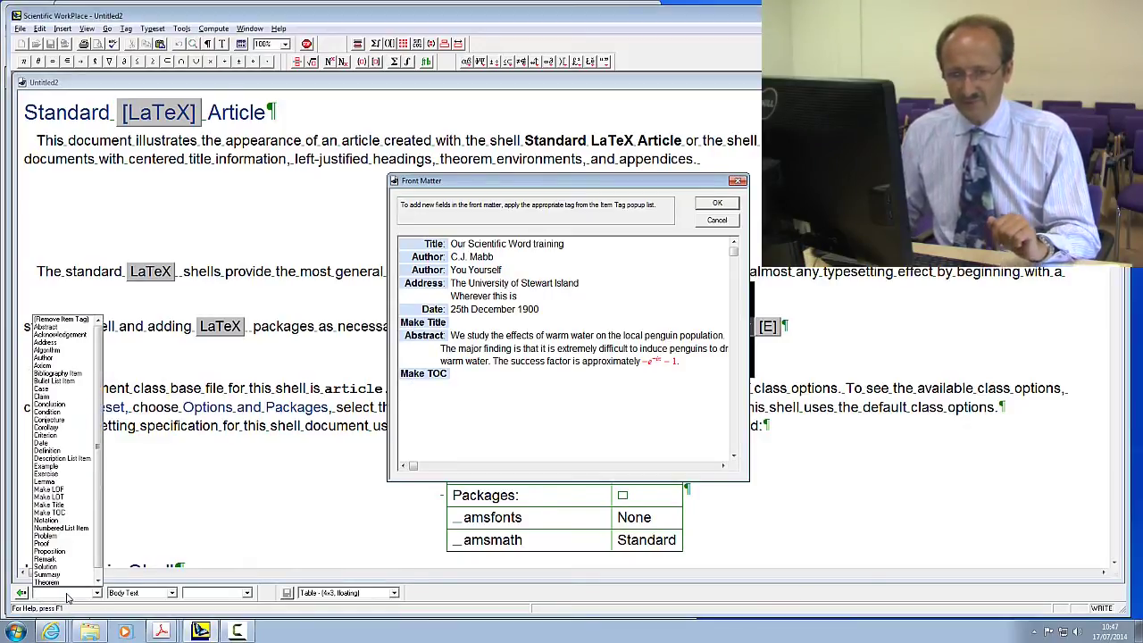
left_click(72, 493)
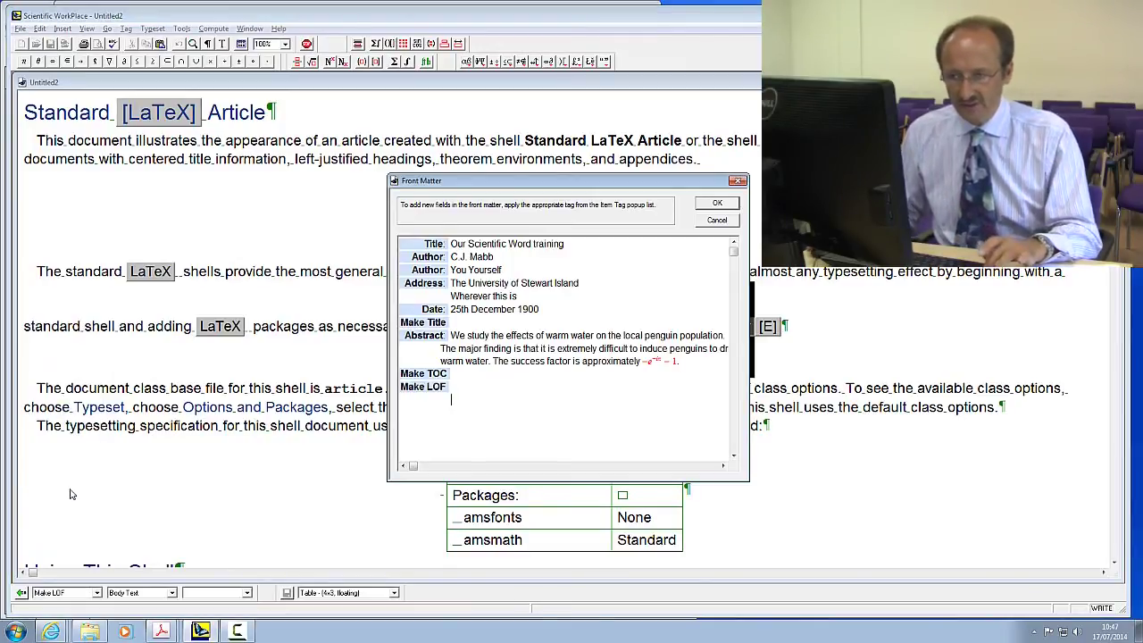
left_click(74, 597)
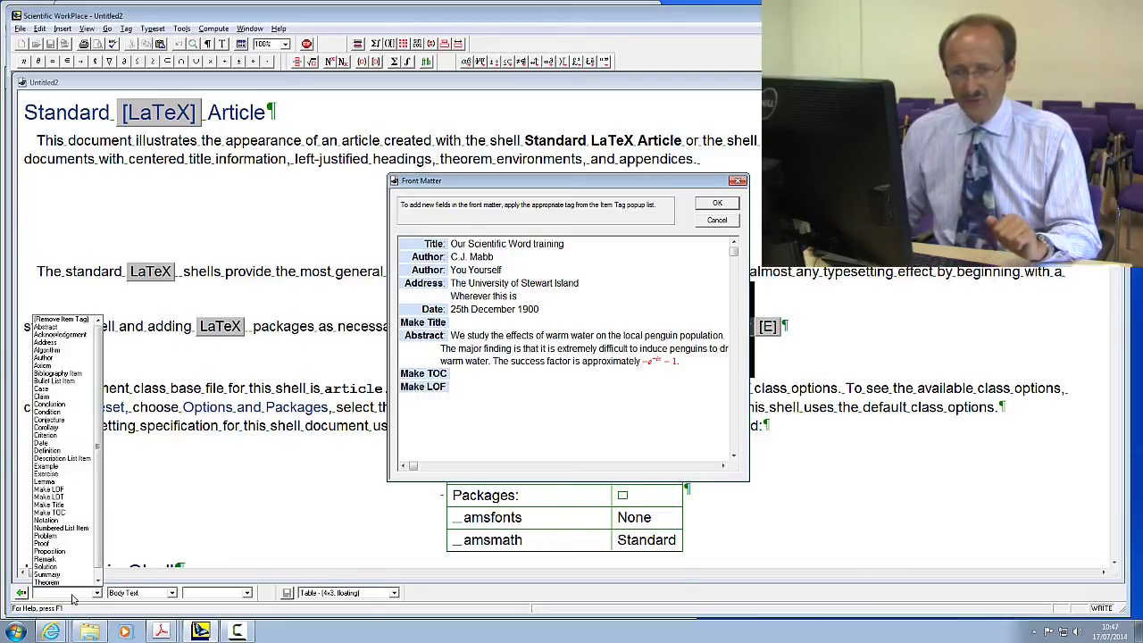
left_click(60, 497)
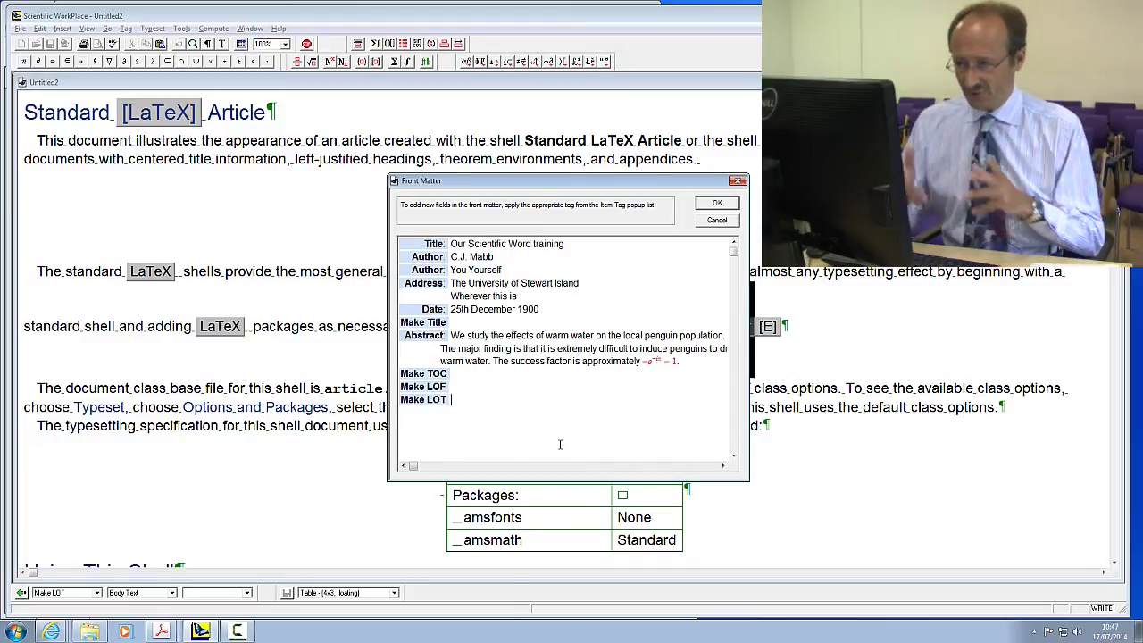
left_click(713, 204)
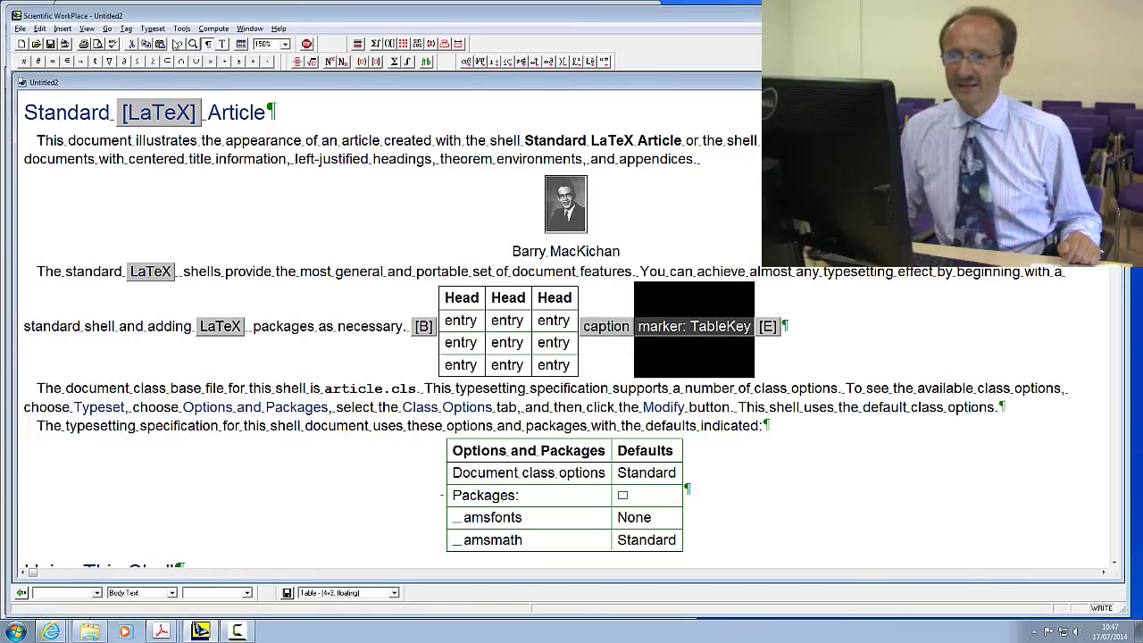
left_click(153, 27)
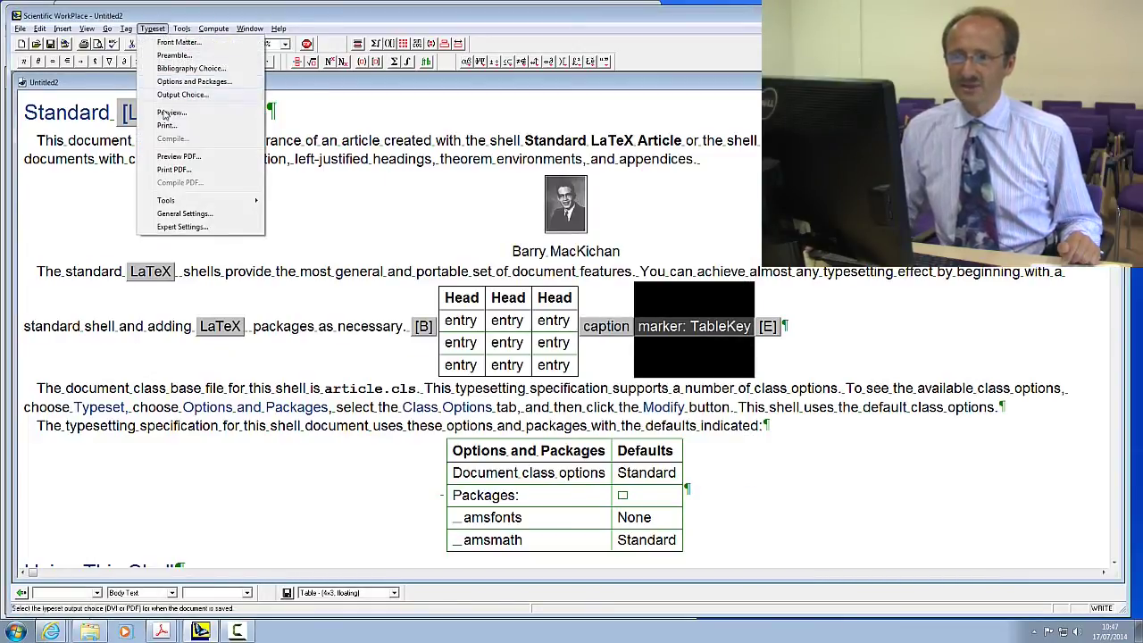
- Preview the article as a PDF and scroll to its contents, figure and table lists
left_click(180, 156)
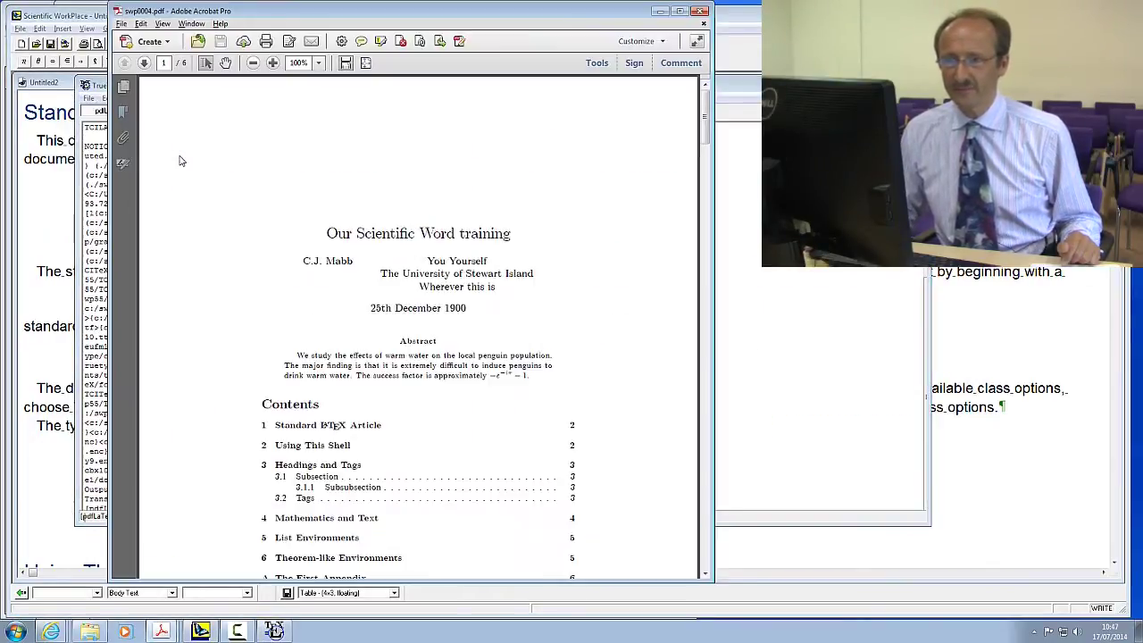
scroll(534, 268, "down", 1)
scroll(533, 268, "down", 3)
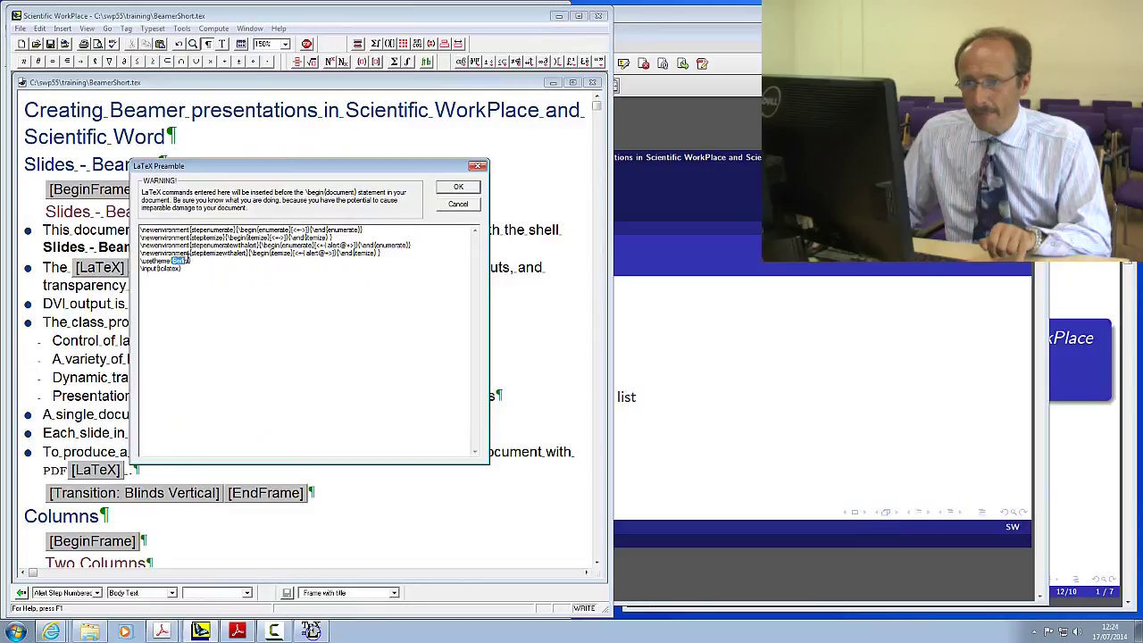
- Set the Beamer theme to Montpellier in the preamble and preview the presentation PDF
type("Montpellier")
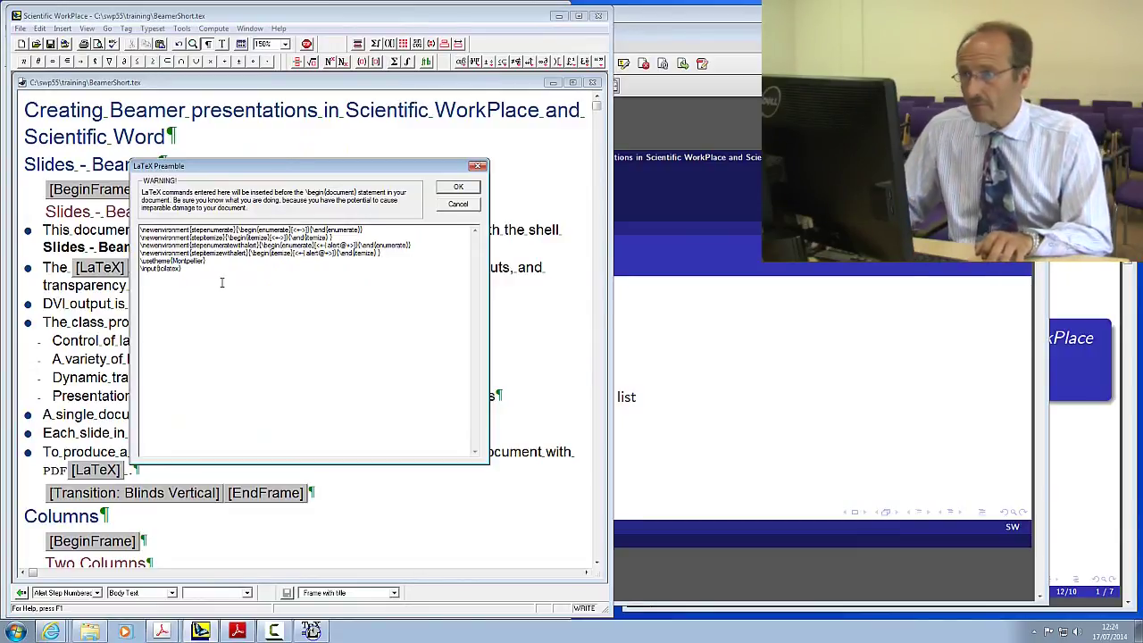
left_click(454, 187)
left_click(151, 27)
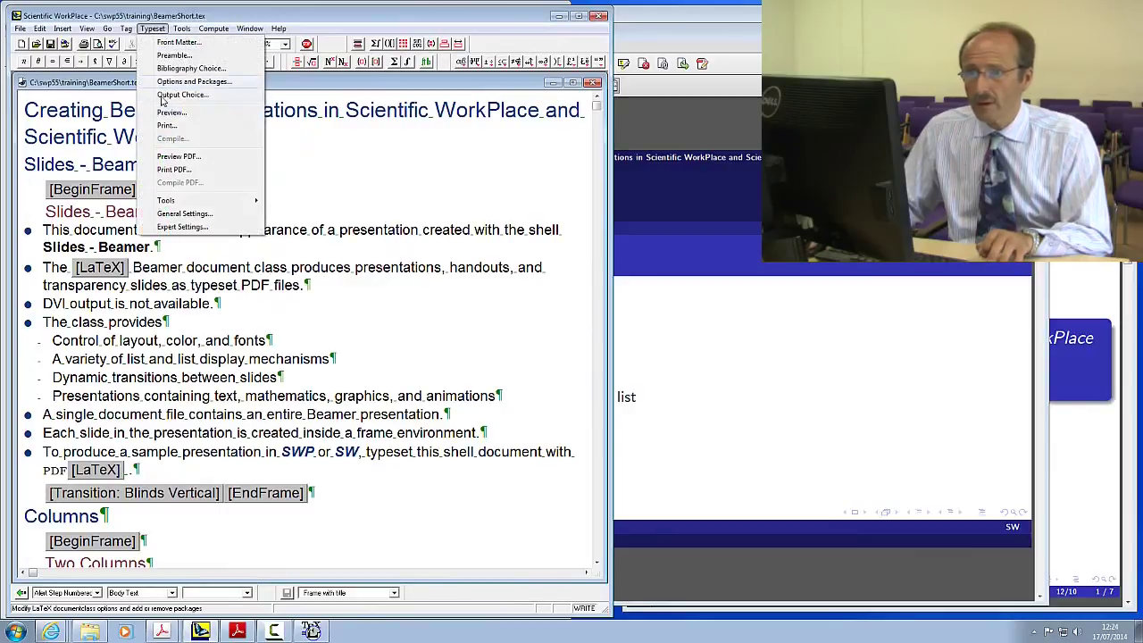
left_click(163, 158)
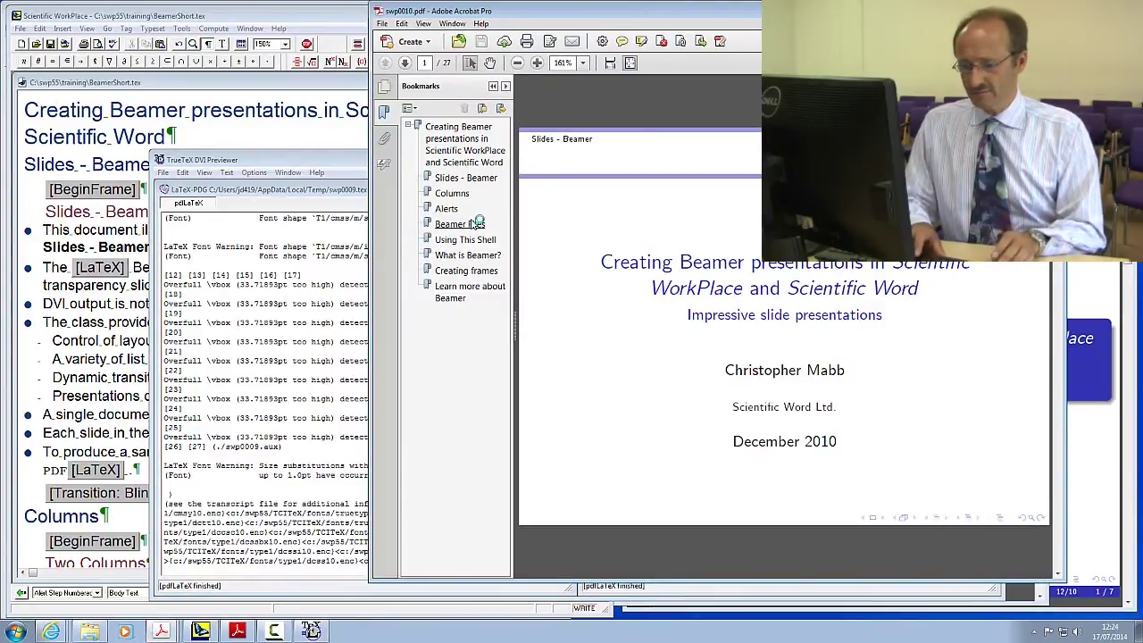
- Show the Montpellier presentation in Acrobat's Full Screen Mode
key("ctrl+l")
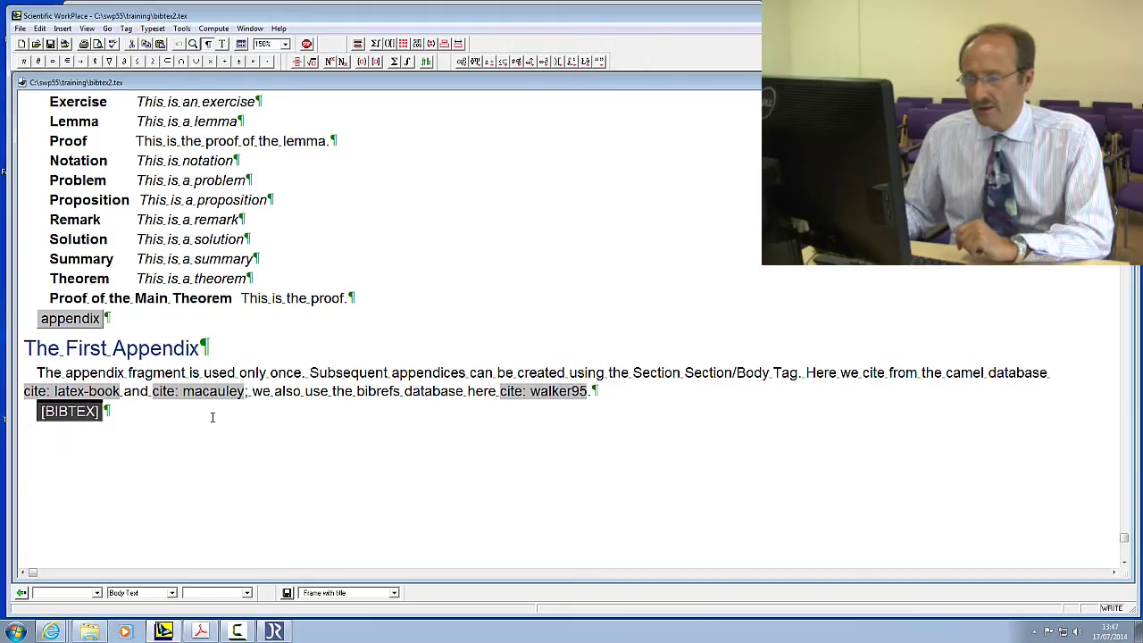
- Type 'and also' after the walker95 citation and begin a BibTeX citation using the bibrefs database
left_click(625, 395)
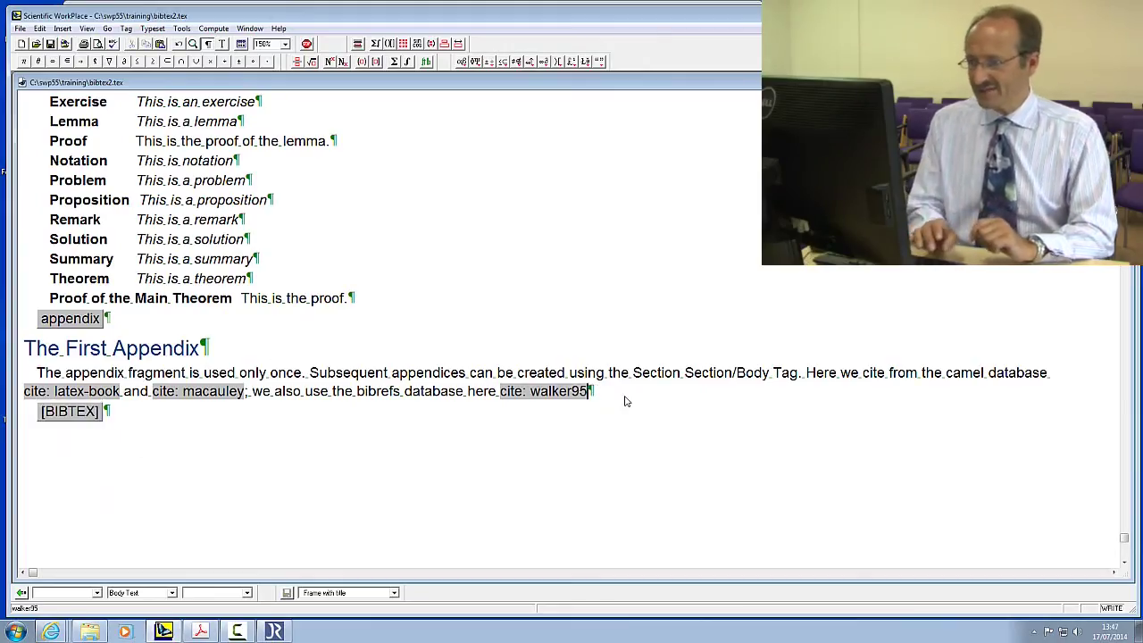
type(" and also")
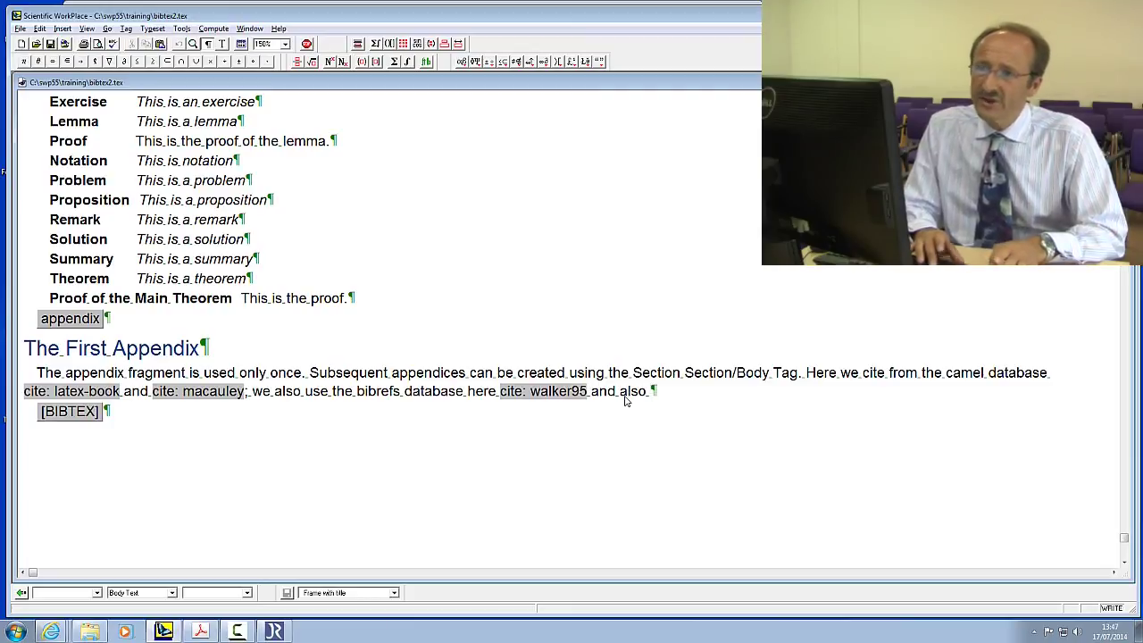
key("alt+i")
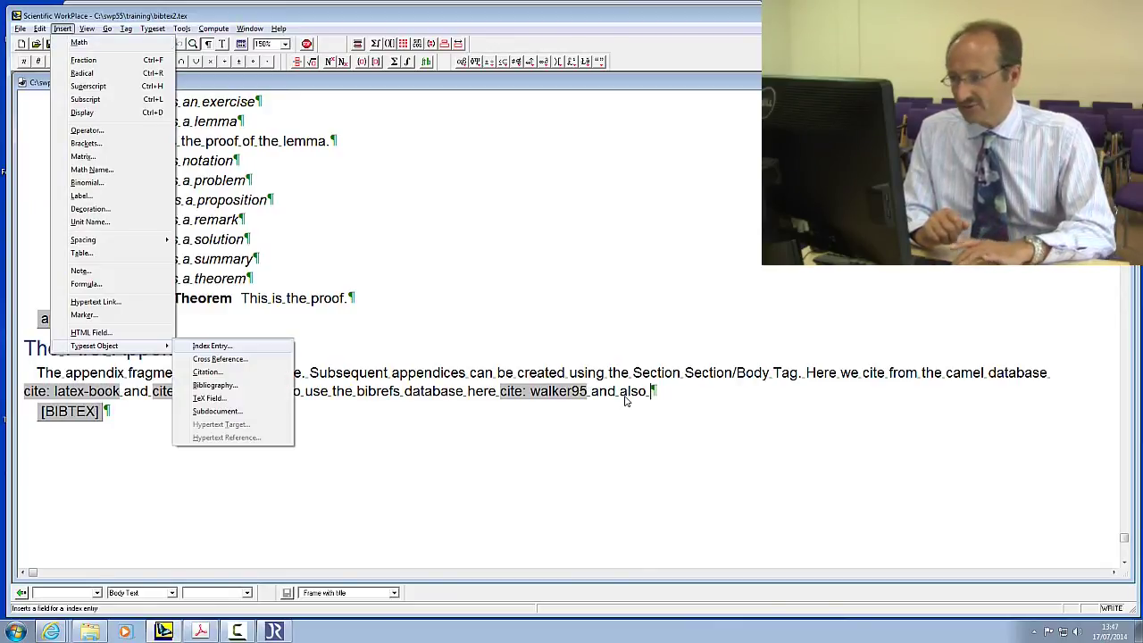
key("Up")
key("Right")
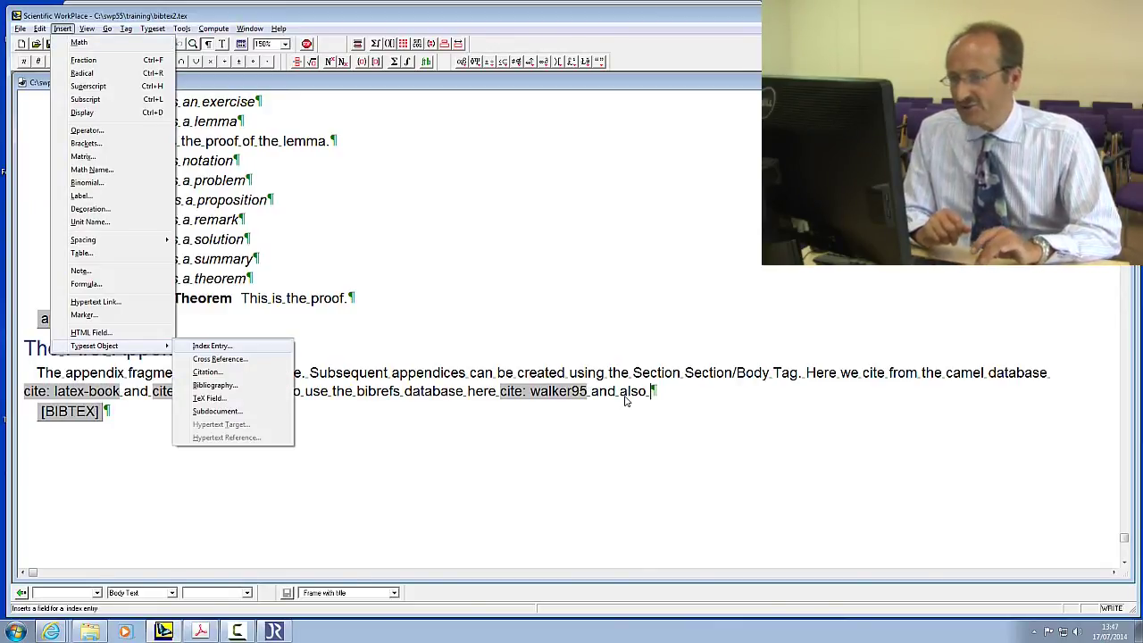
key("Down")
key("Down")
key("Return")
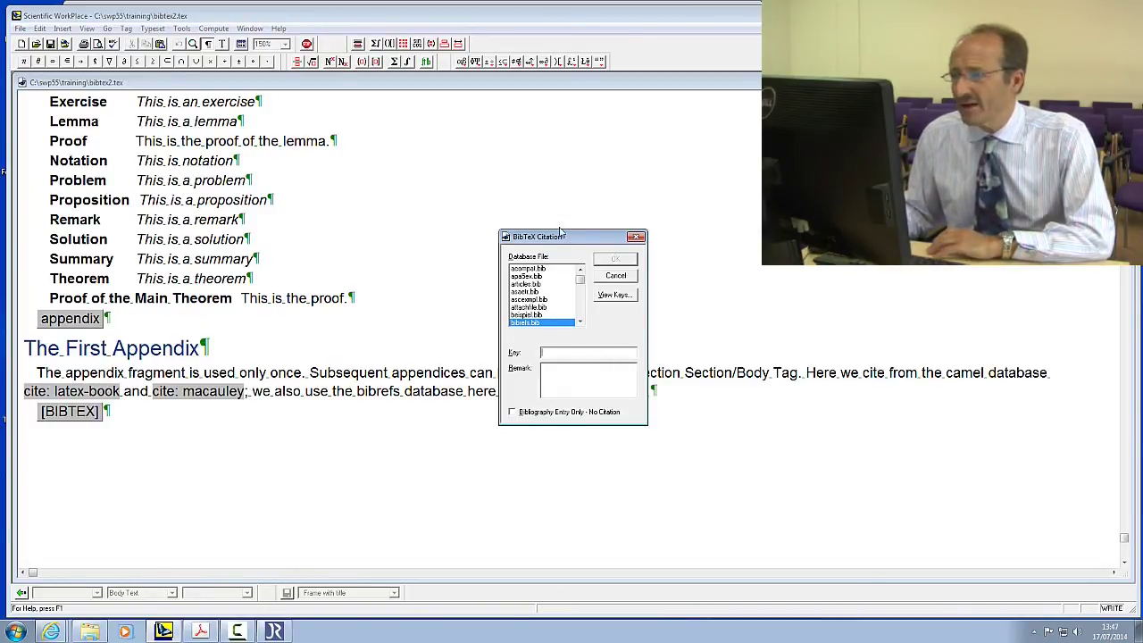
- Pick key sciw14 (Scientific Word Training) from bibrefs, review its entry, and insert the citation
left_click_drag(554, 234, 430, 152)
left_click(490, 214)
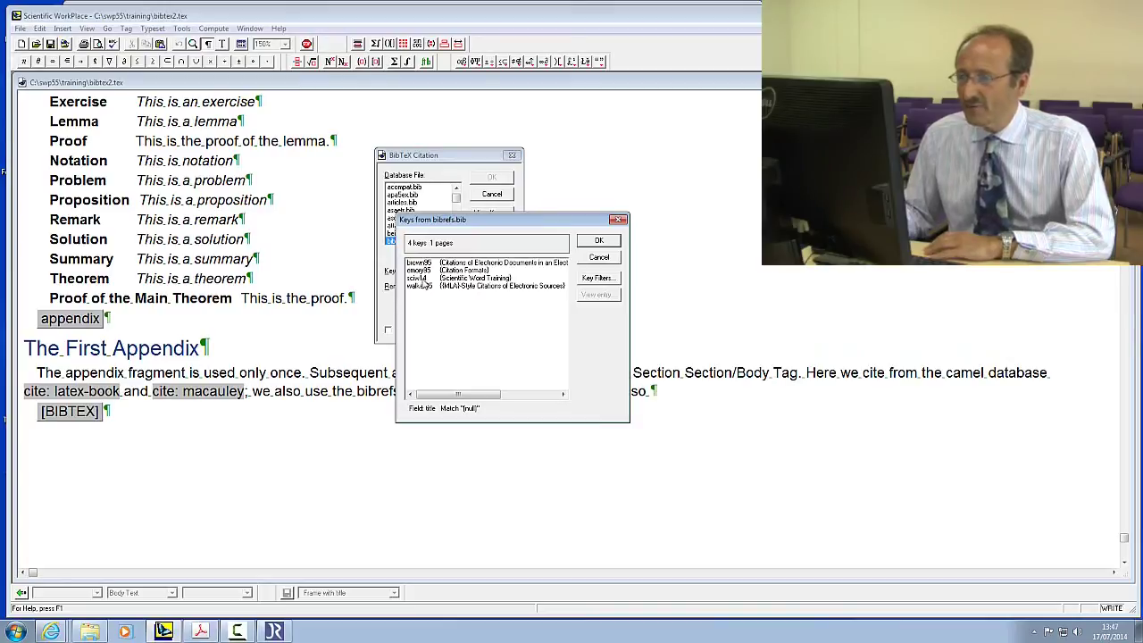
left_click(424, 278)
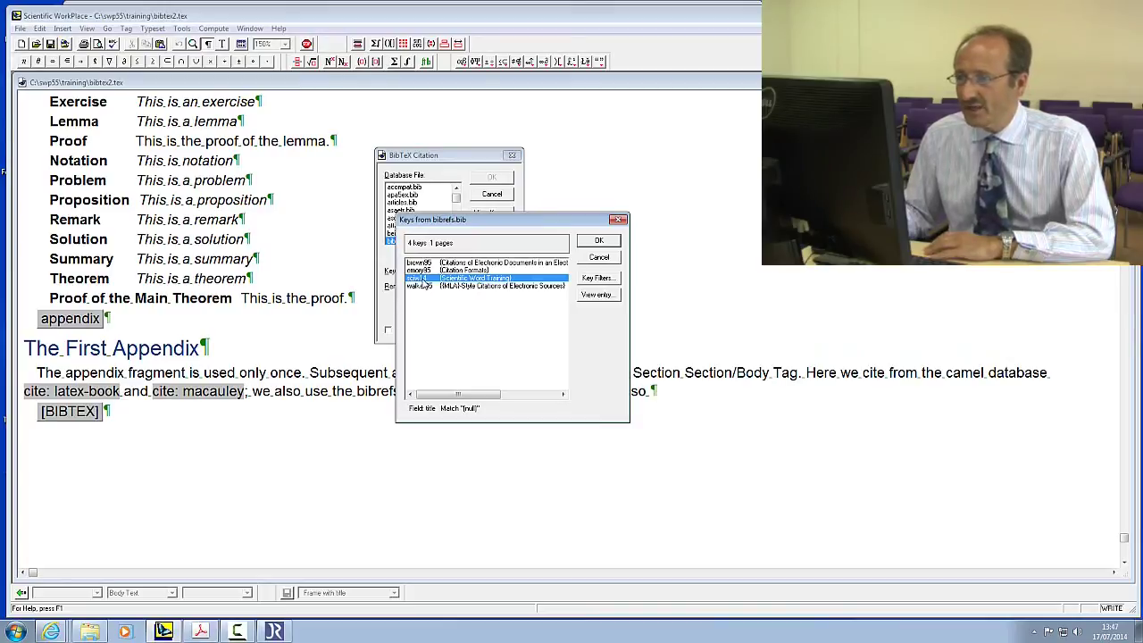
left_click(597, 296)
left_click_drag(577, 286, 355, 237)
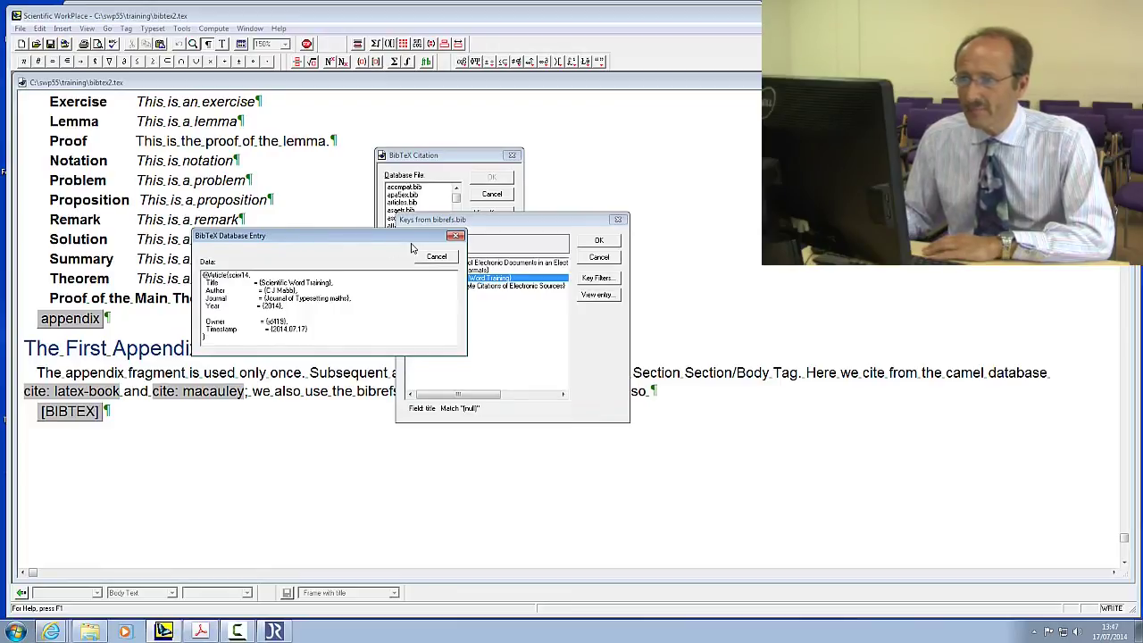
left_click(434, 258)
left_click(598, 241)
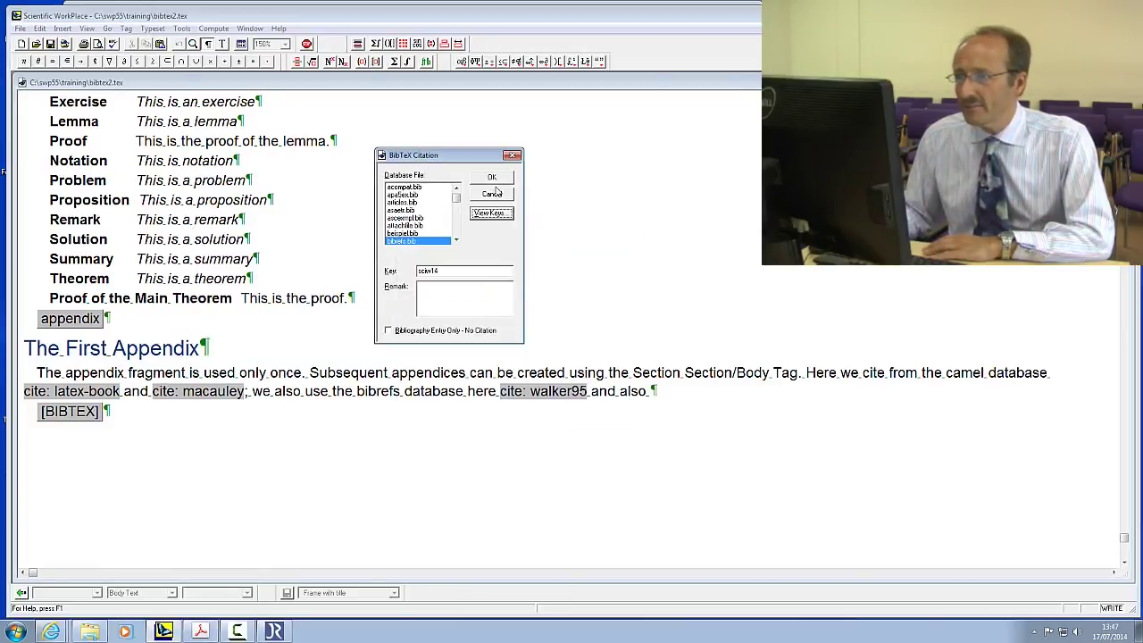
left_click(492, 180)
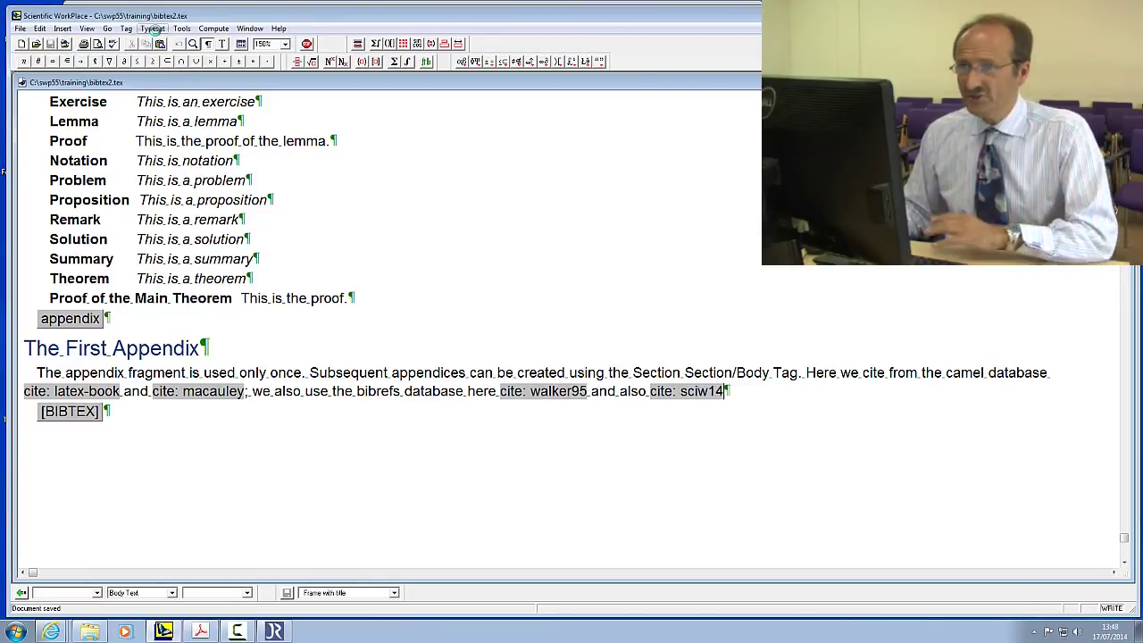
- Compile bibtex2 to PDF with Generate a Bibliography kept ticked
left_click(154, 29)
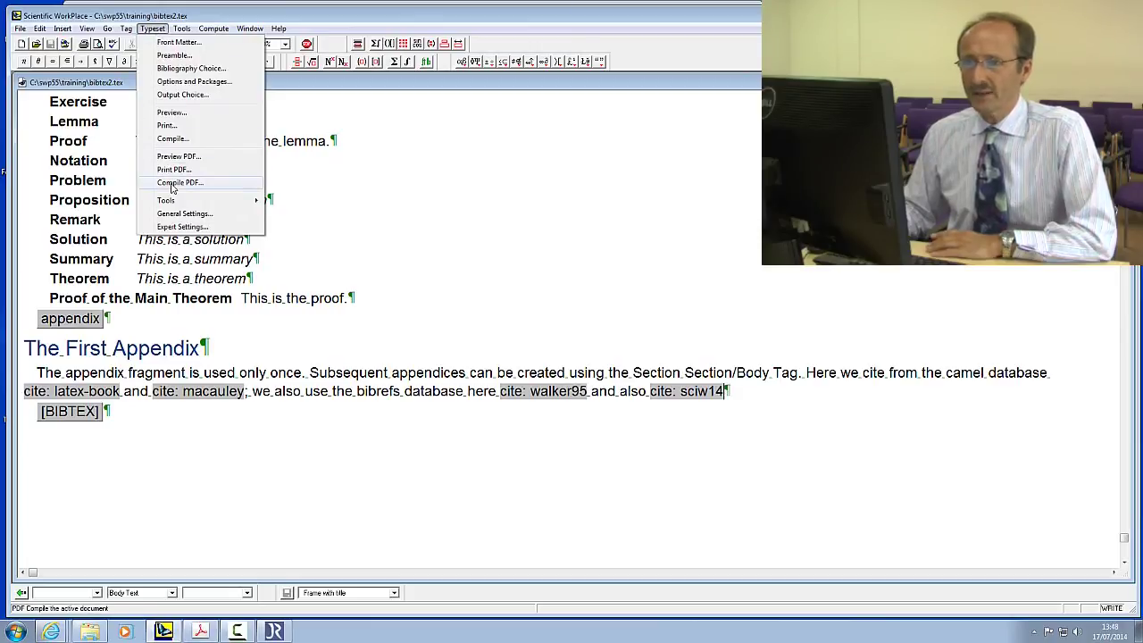
left_click(173, 183)
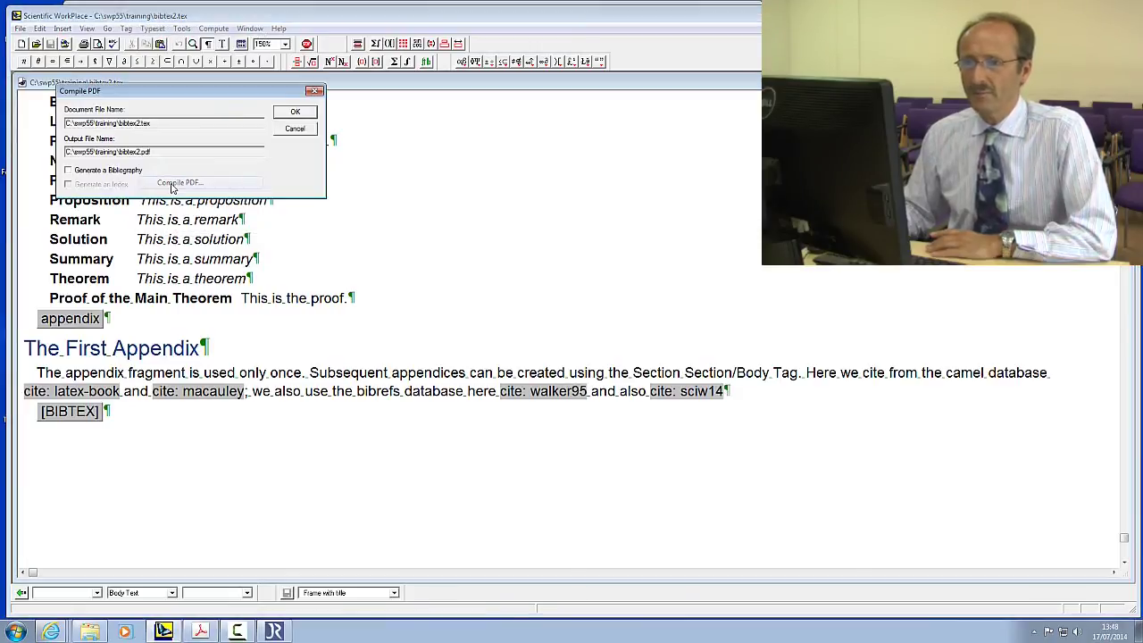
left_click(287, 113)
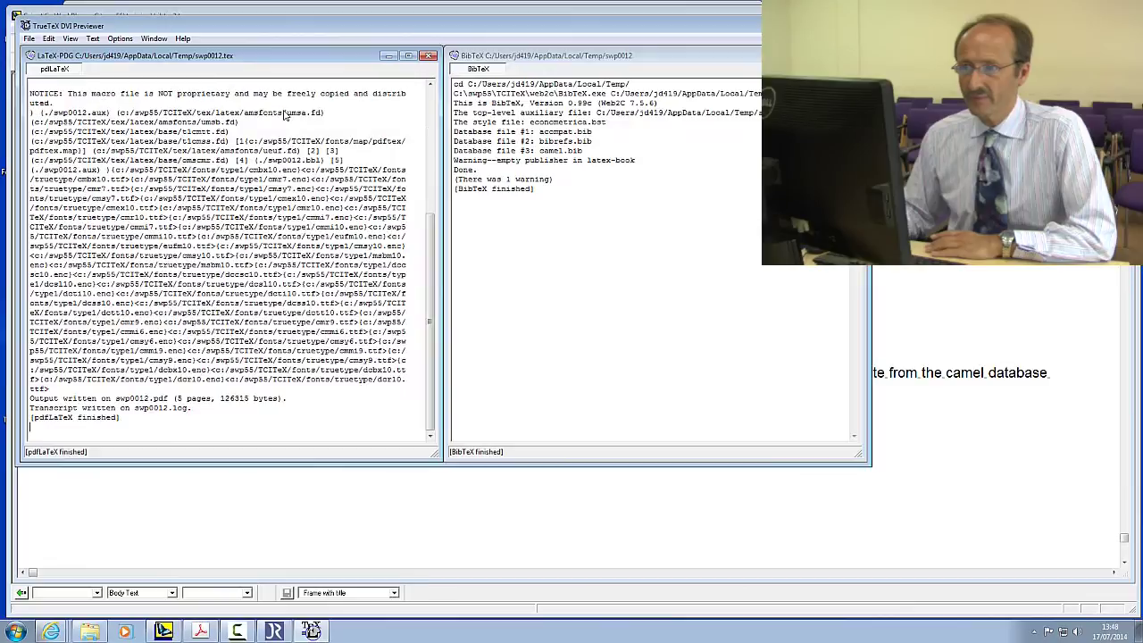
- Jump to the end of page 5 to show the References list with Mabb (2014)
left_click(768, 576)
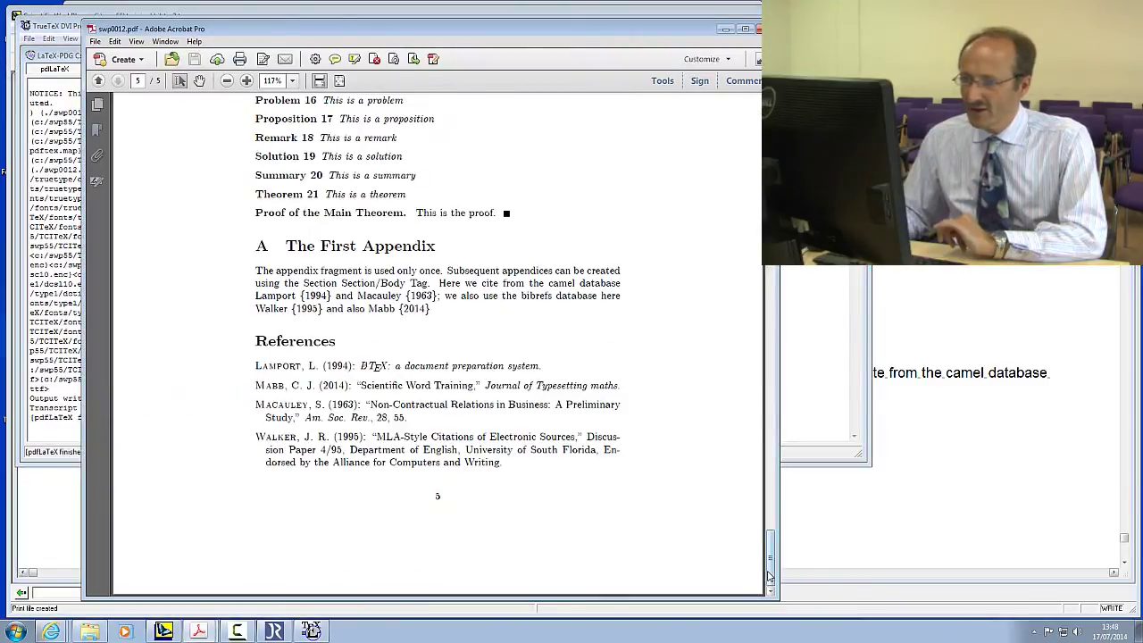